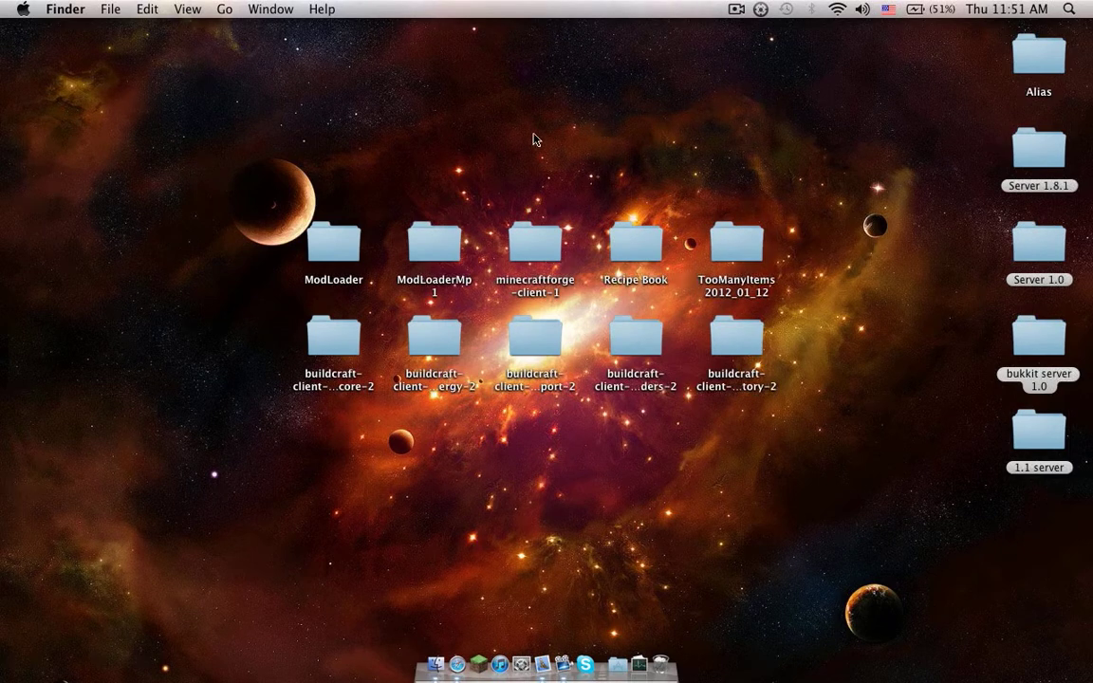
drag(589, 142, 626, 162)
drag(139, 107, 969, 580)
click(518, 434)
Open the Application Support folder inside the home folder's Library
click(432, 666)
double_click(772, 100)
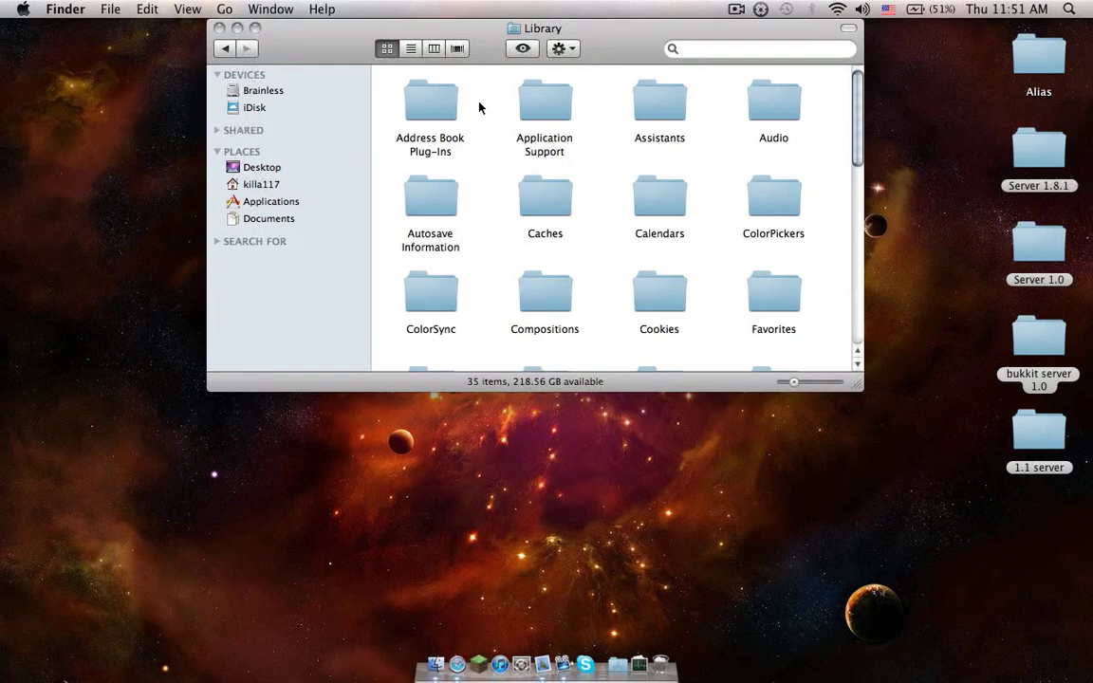
double_click(536, 112)
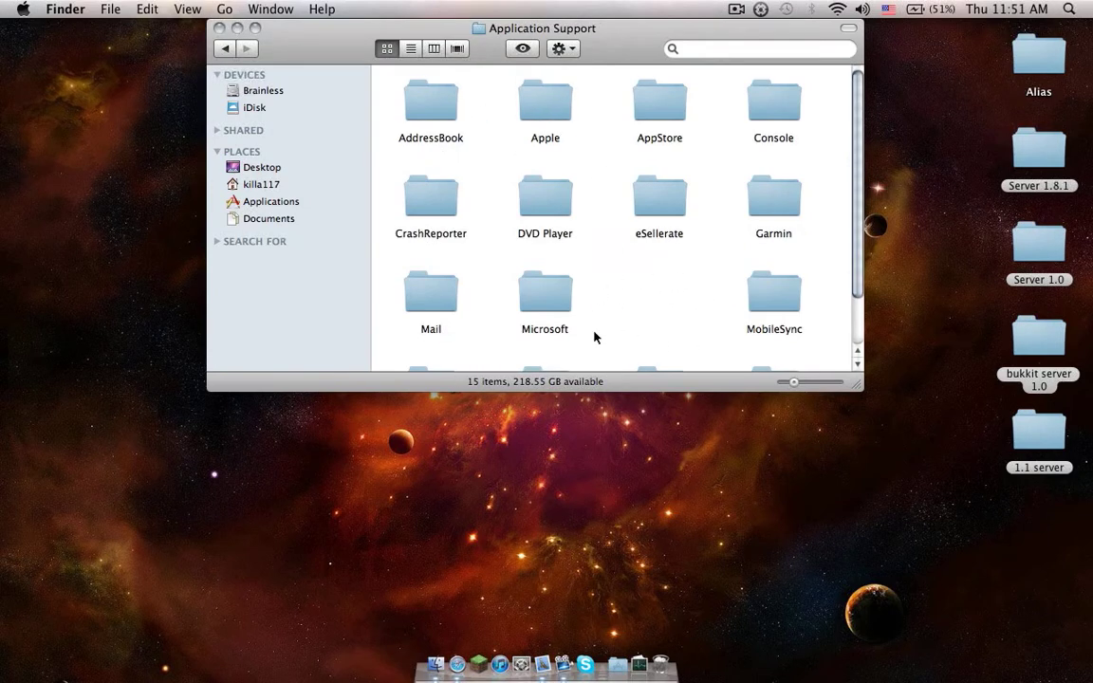
Launch Minecraft and log in with the account username and password, with Remember password enabled
click(478, 664)
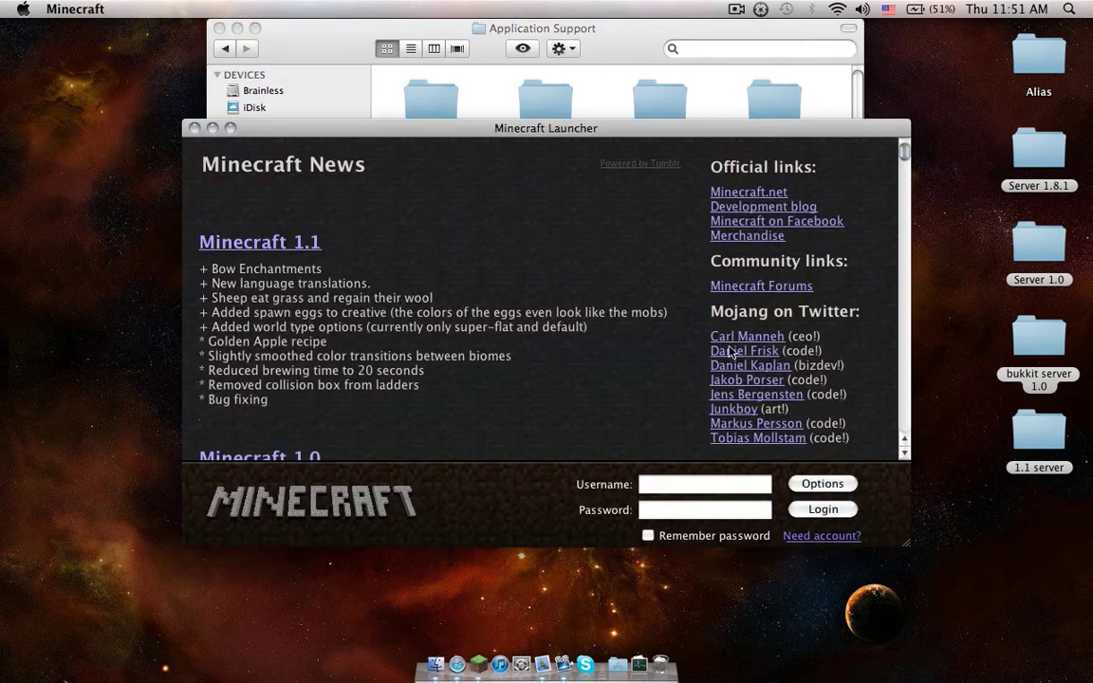
click(702, 482)
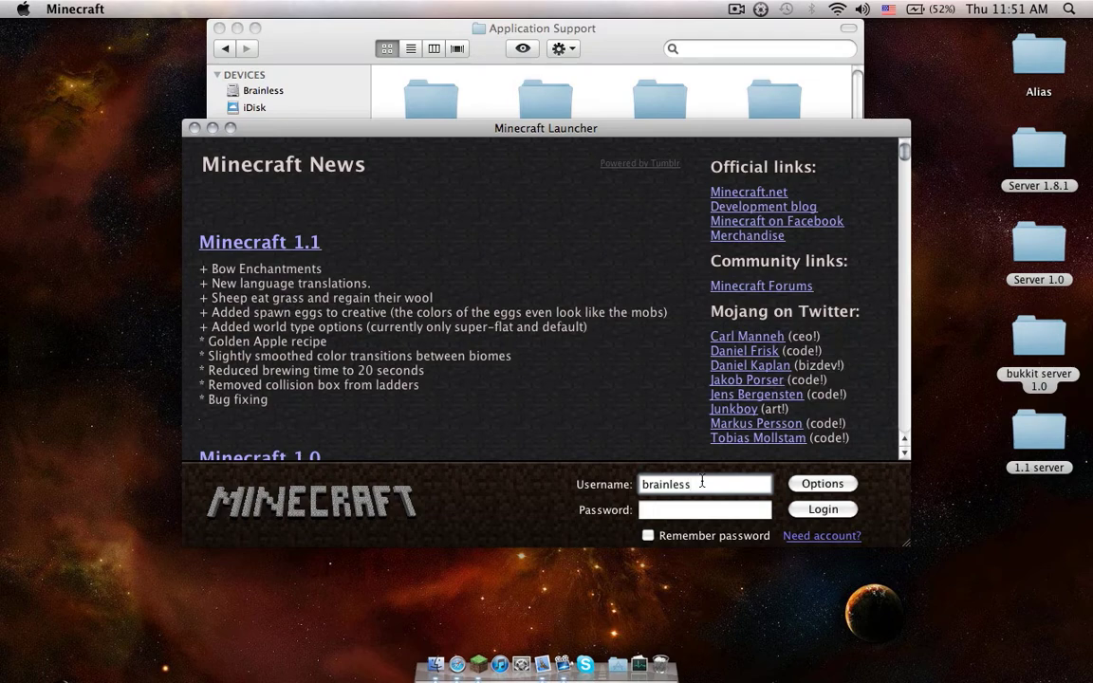
click(698, 509)
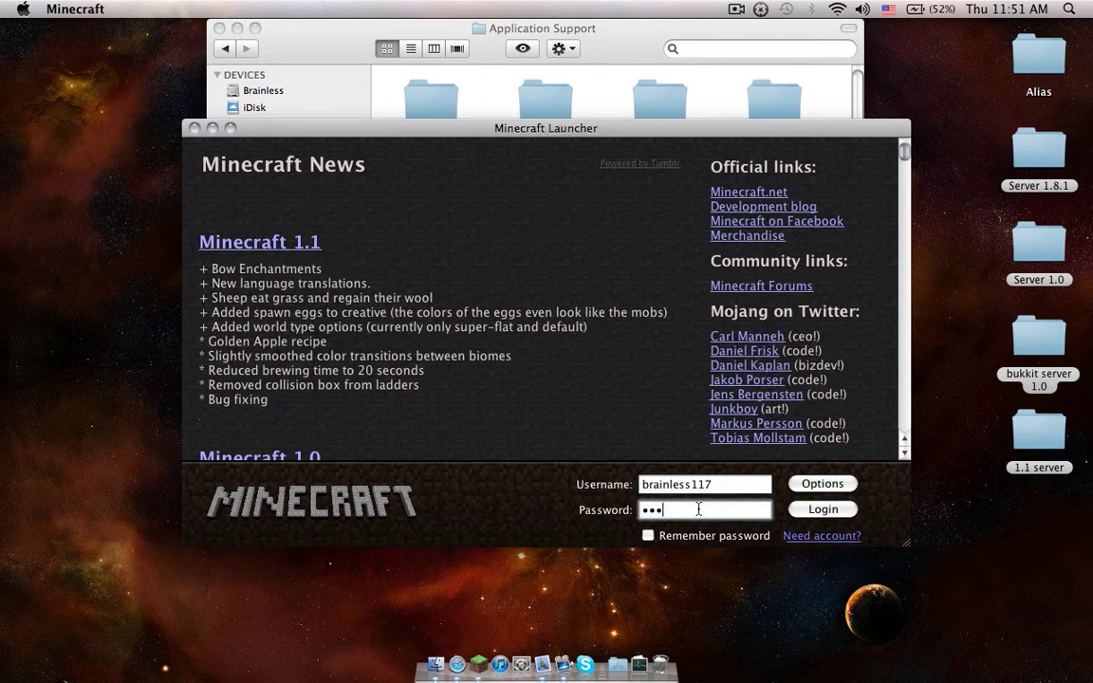
click(659, 537)
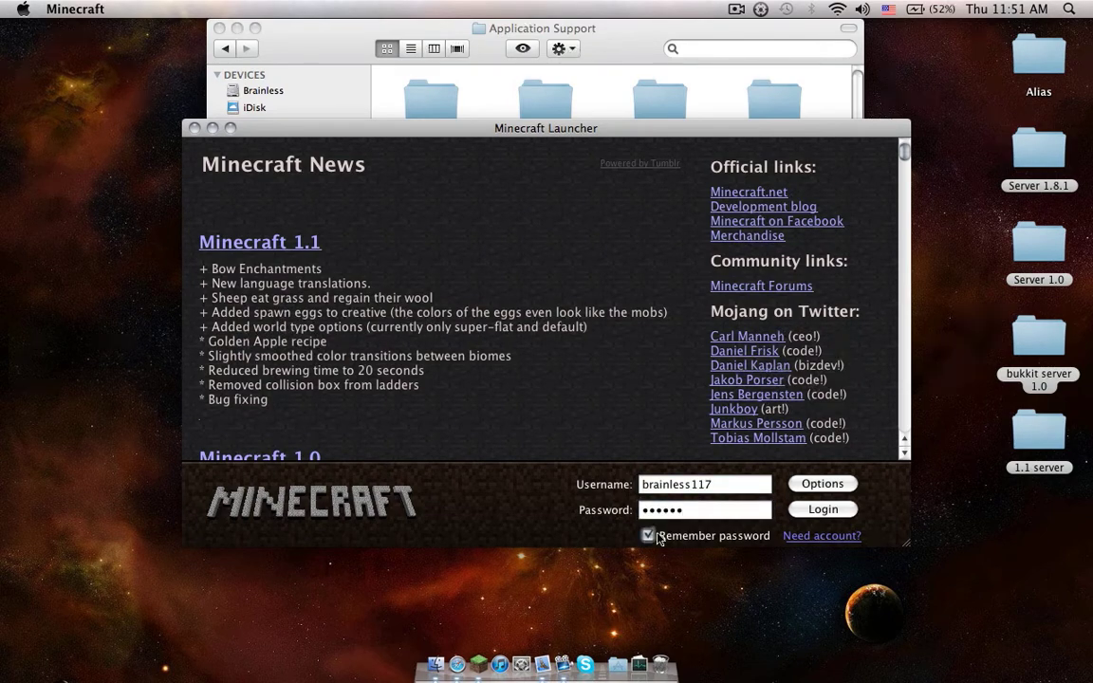
click(832, 508)
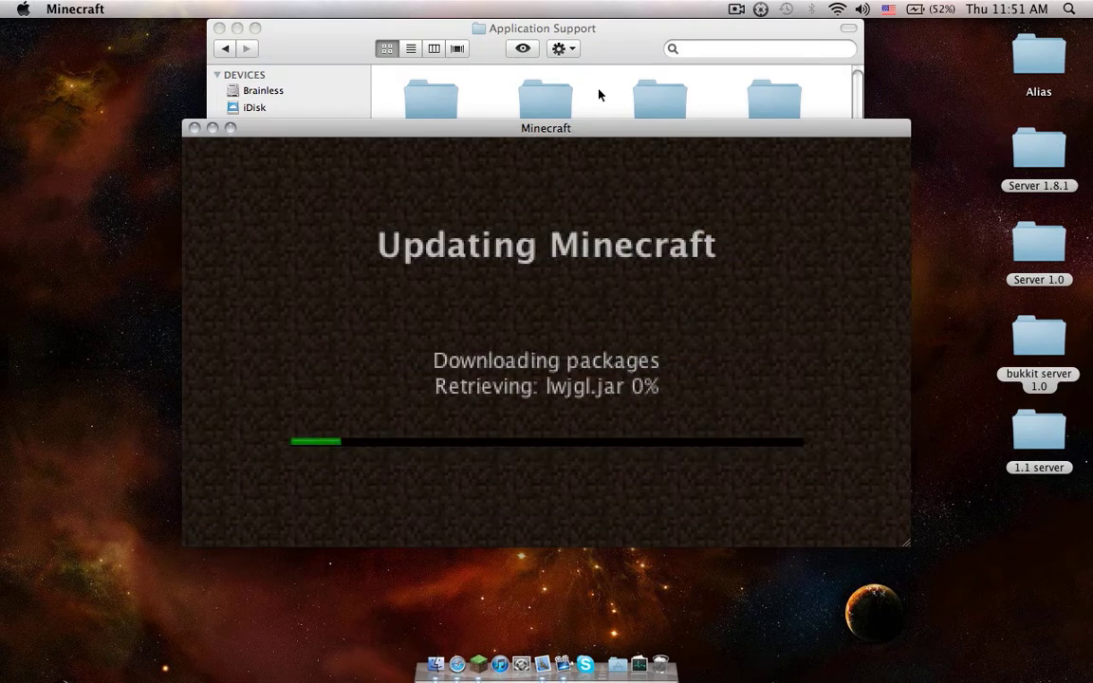
Check for the minecraft folder in Application Support, and close Minecraft once its main menu has loaded
click(610, 105)
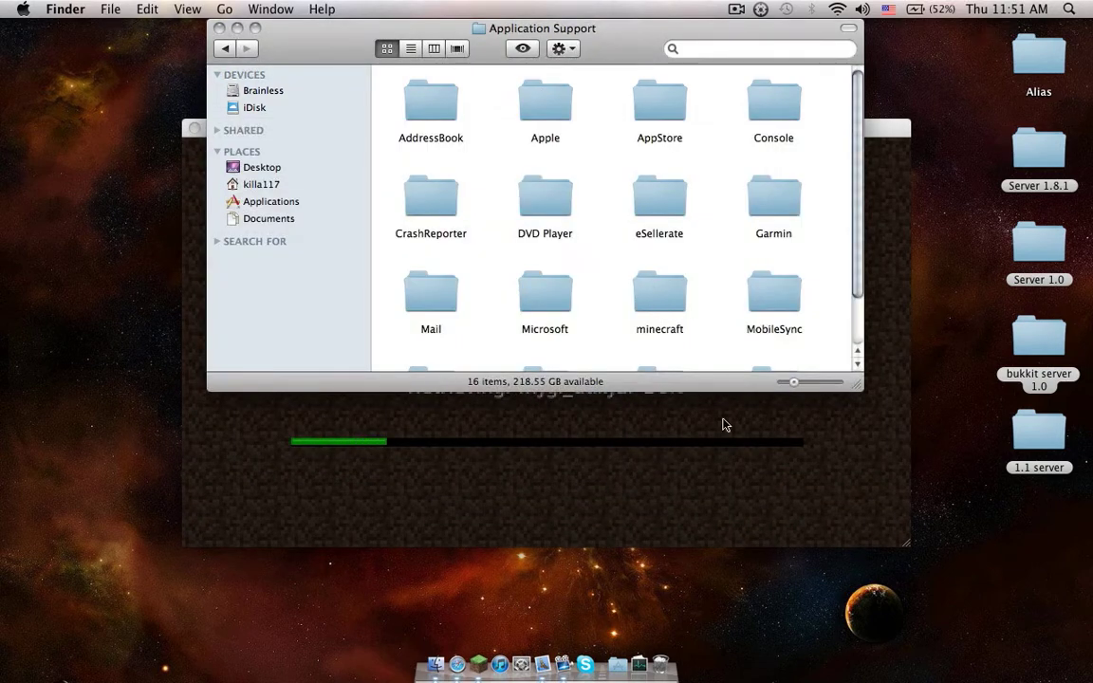
click(822, 453)
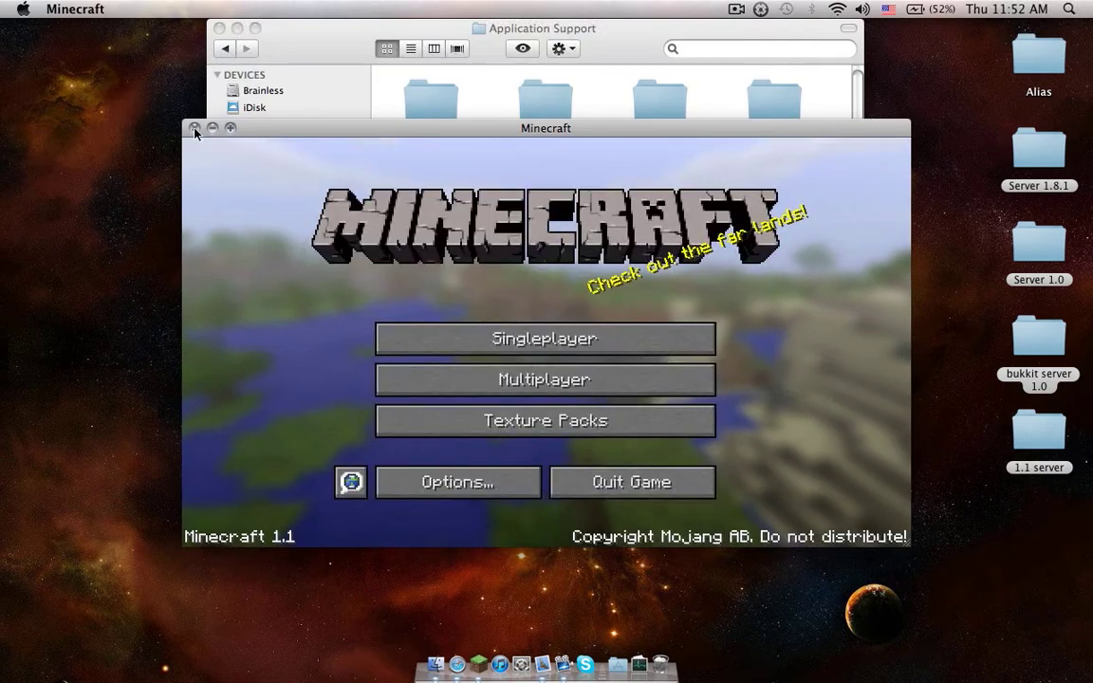
click(195, 129)
Open the bin folder inside the minecraft folder and unarchive minecraft.jar with Archive Utility
double_click(670, 303)
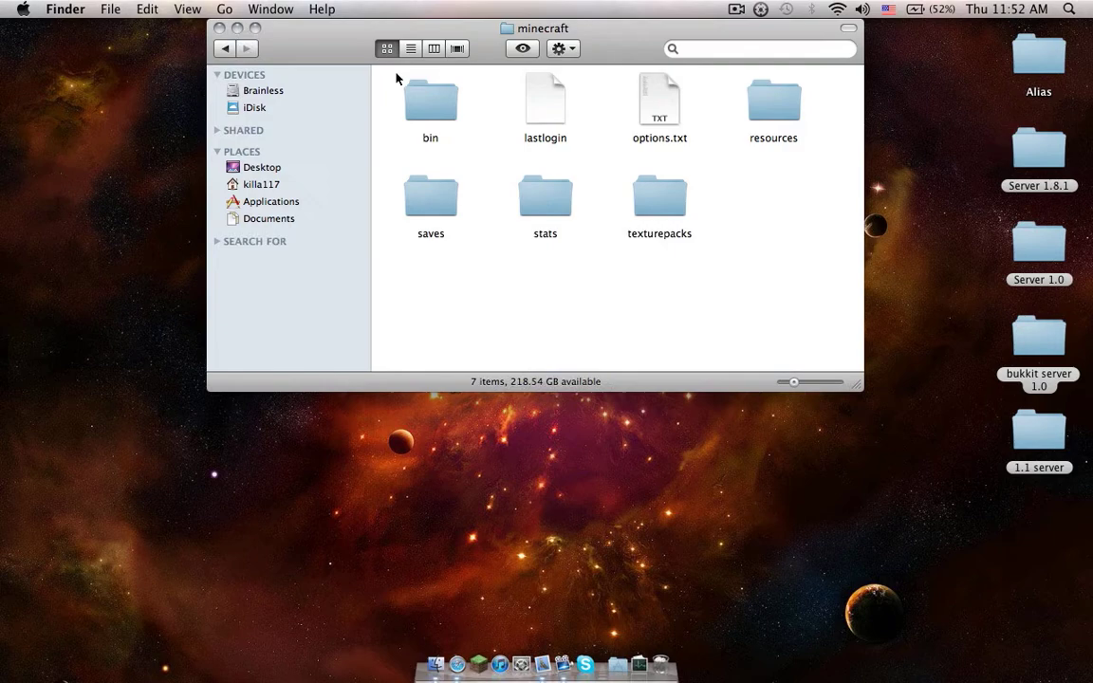
double_click(449, 111)
click(436, 207)
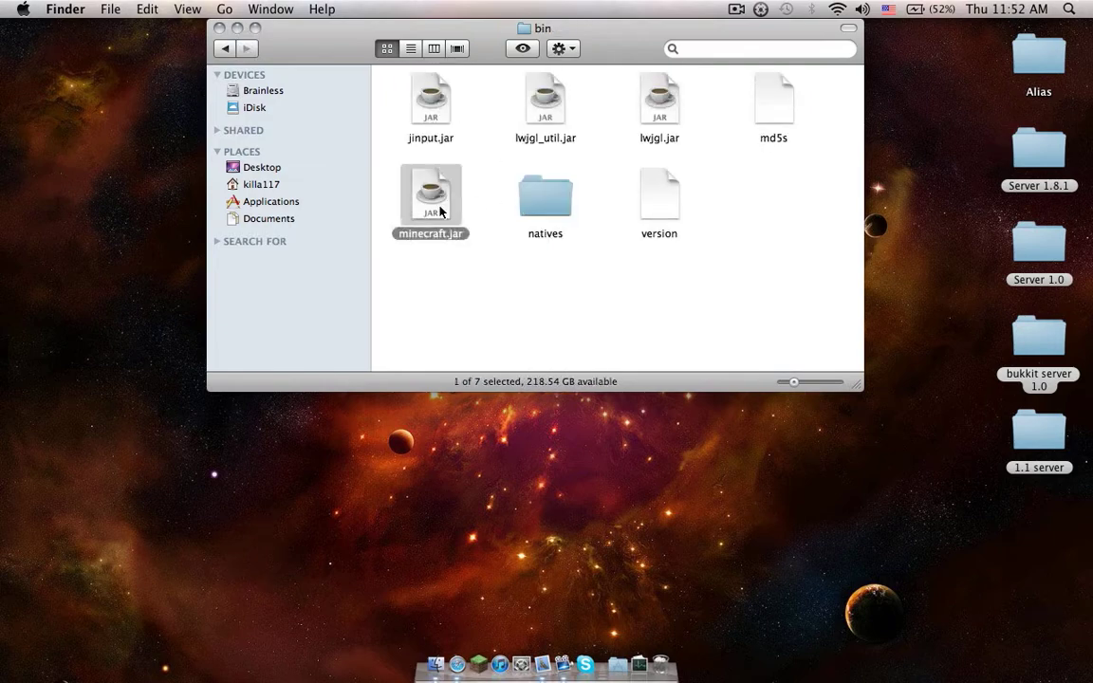
right_click(439, 210)
mouse_move(537, 227)
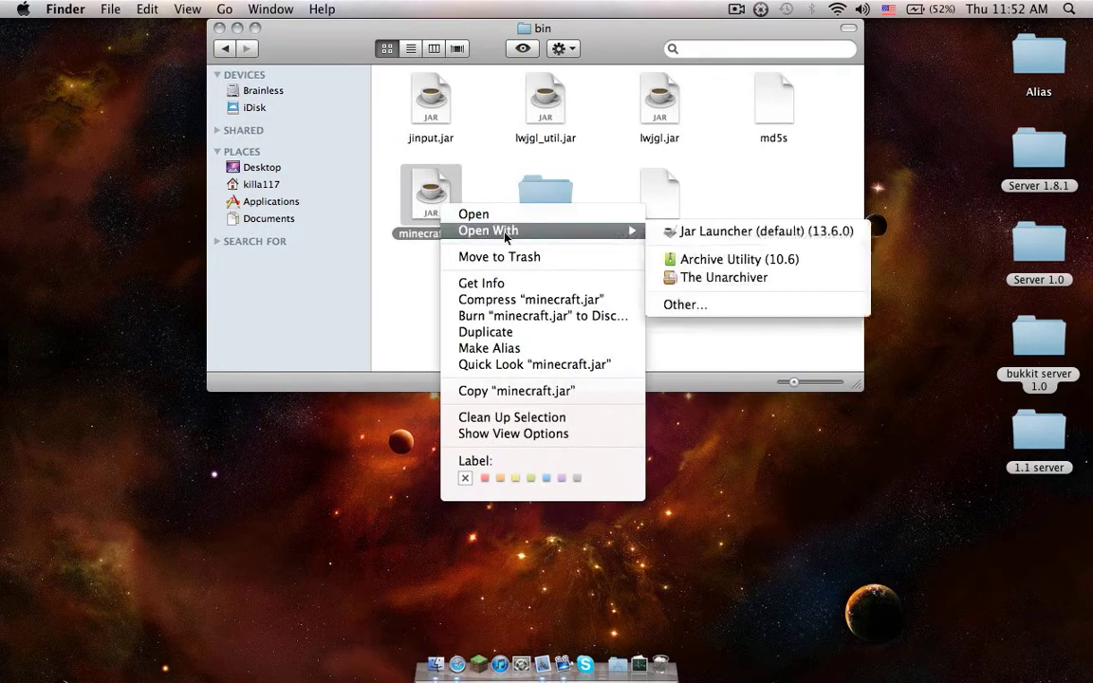
click(701, 258)
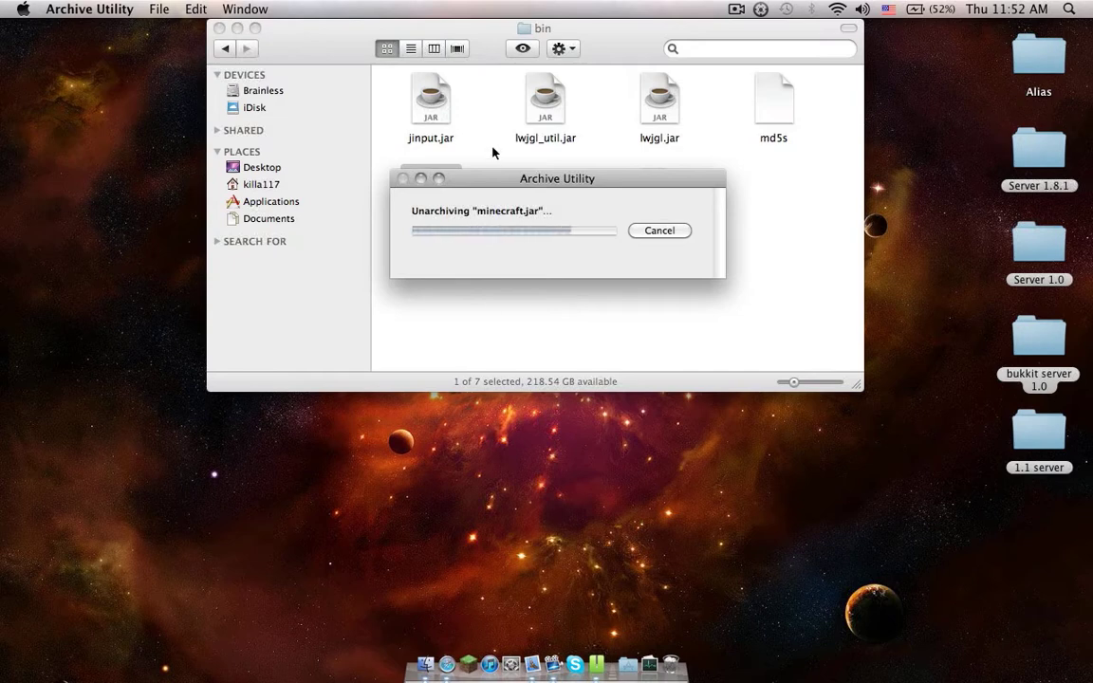
Rename the original minecraft.jar file as 1minecraft.jar
click(469, 171)
click(440, 192)
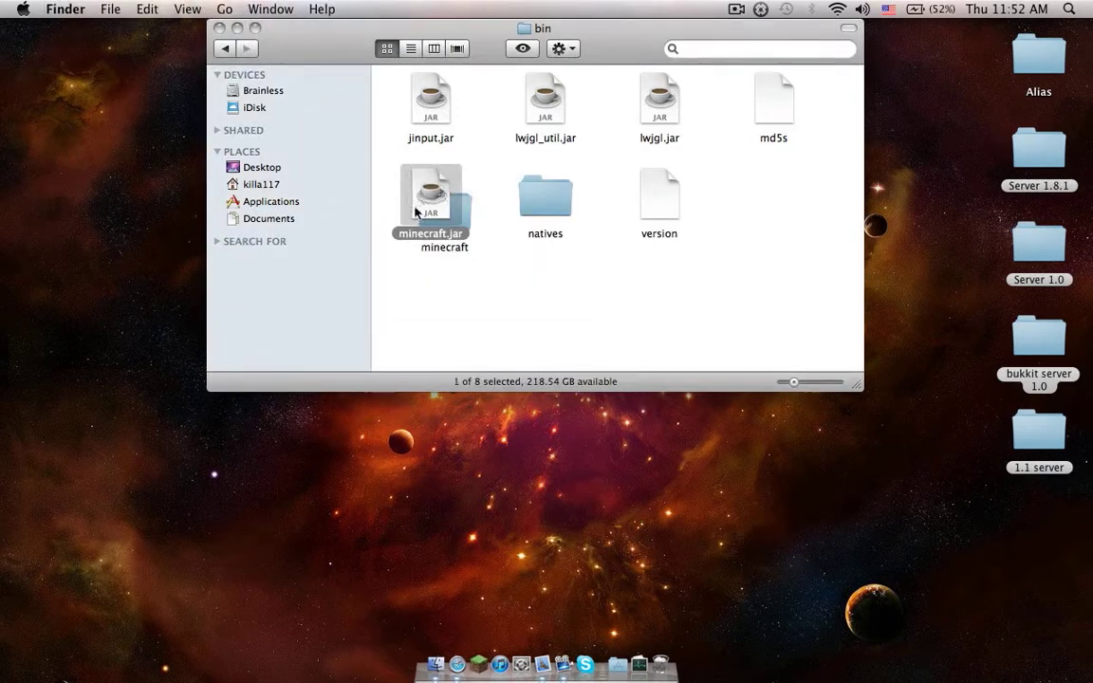
key(Return)
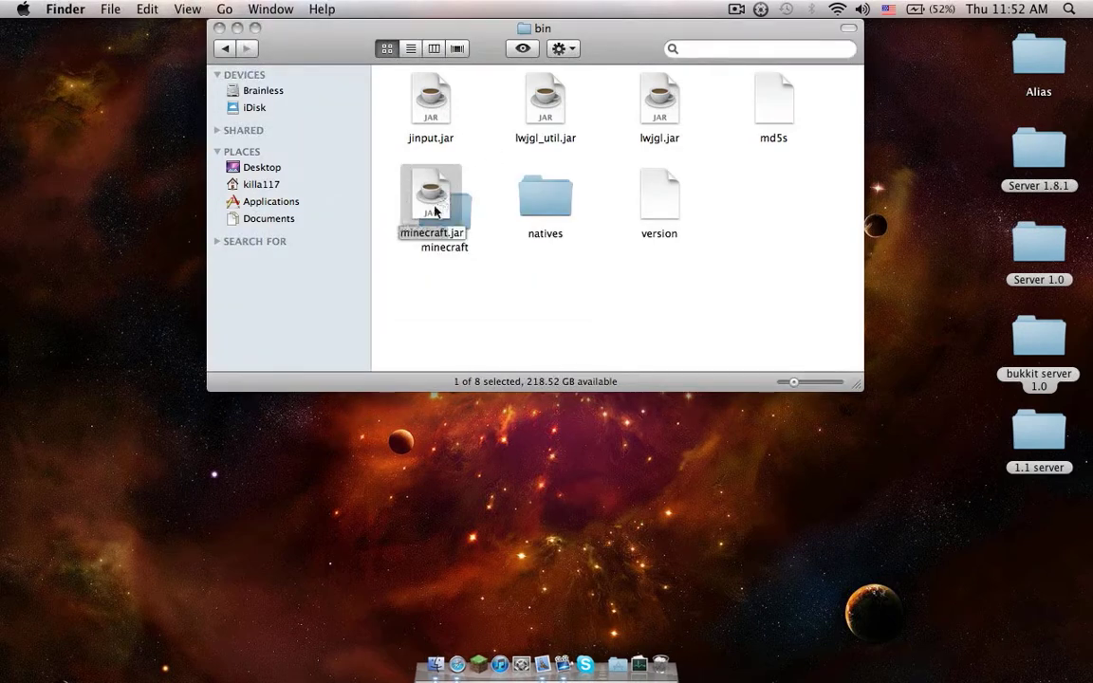
click(401, 233)
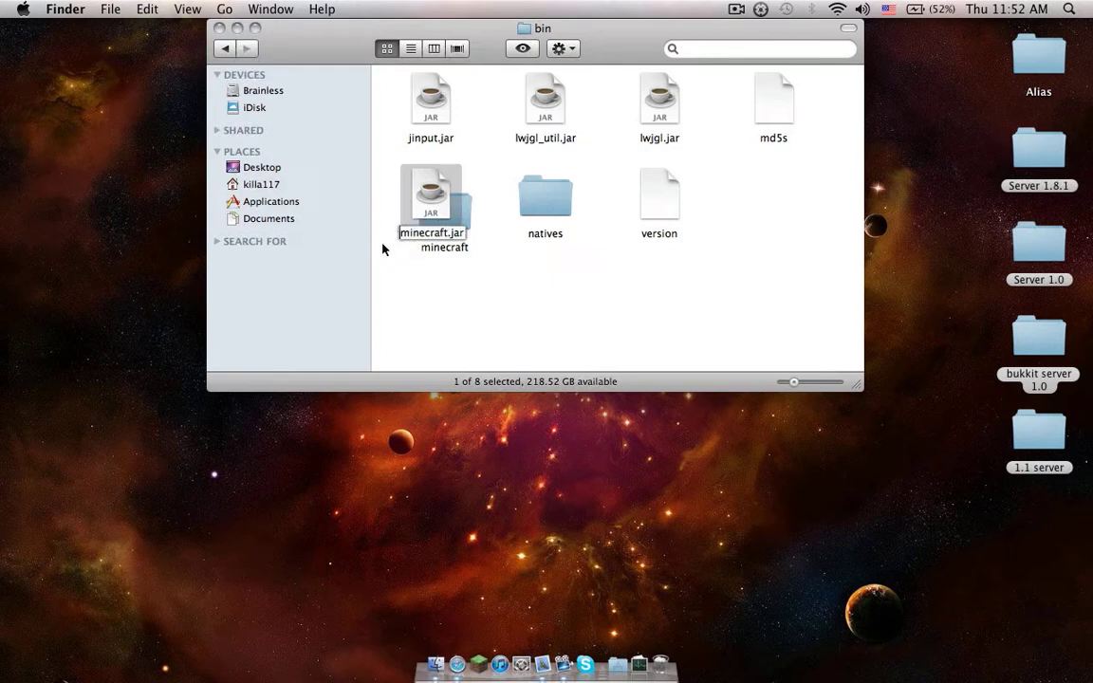
text(1)
Move the extracted minecraft folder clear of the jar file and rename it as minecraft.jar, accepting the added extension
drag(446, 244, 432, 314)
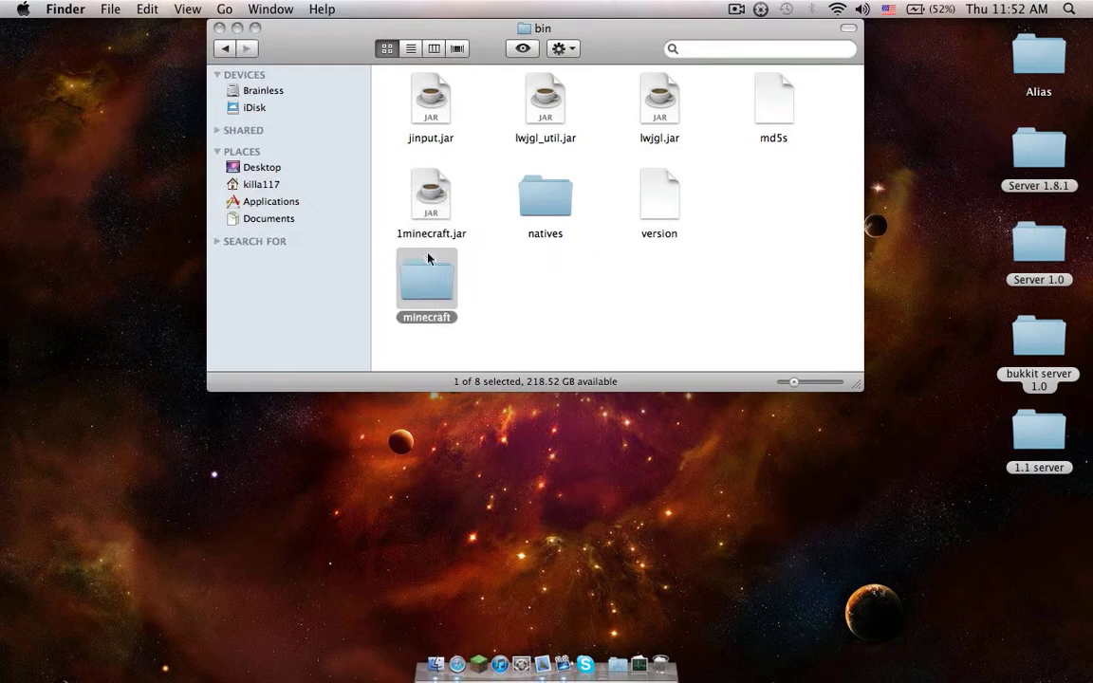
click(450, 317)
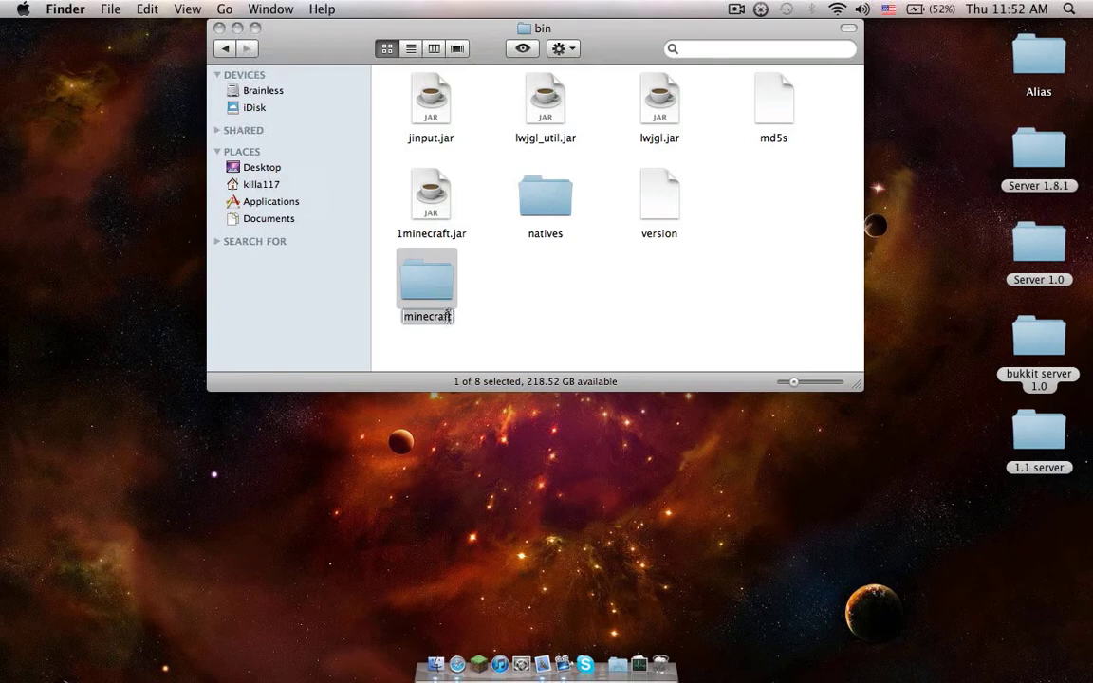
text(.)
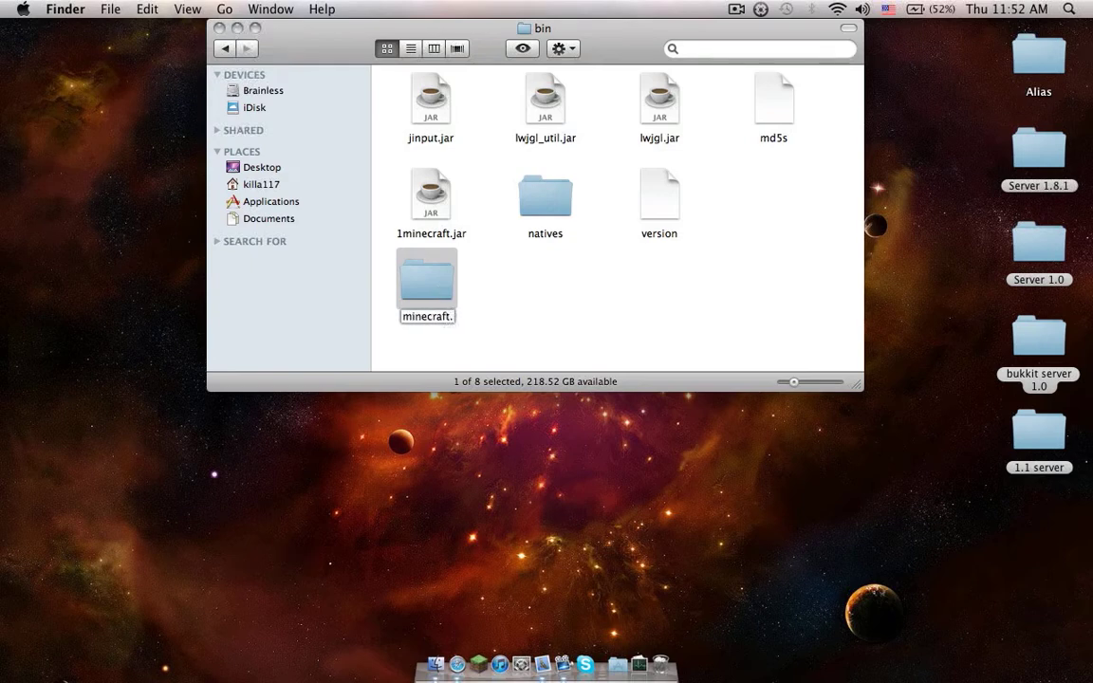
text(jar)
key(Return)
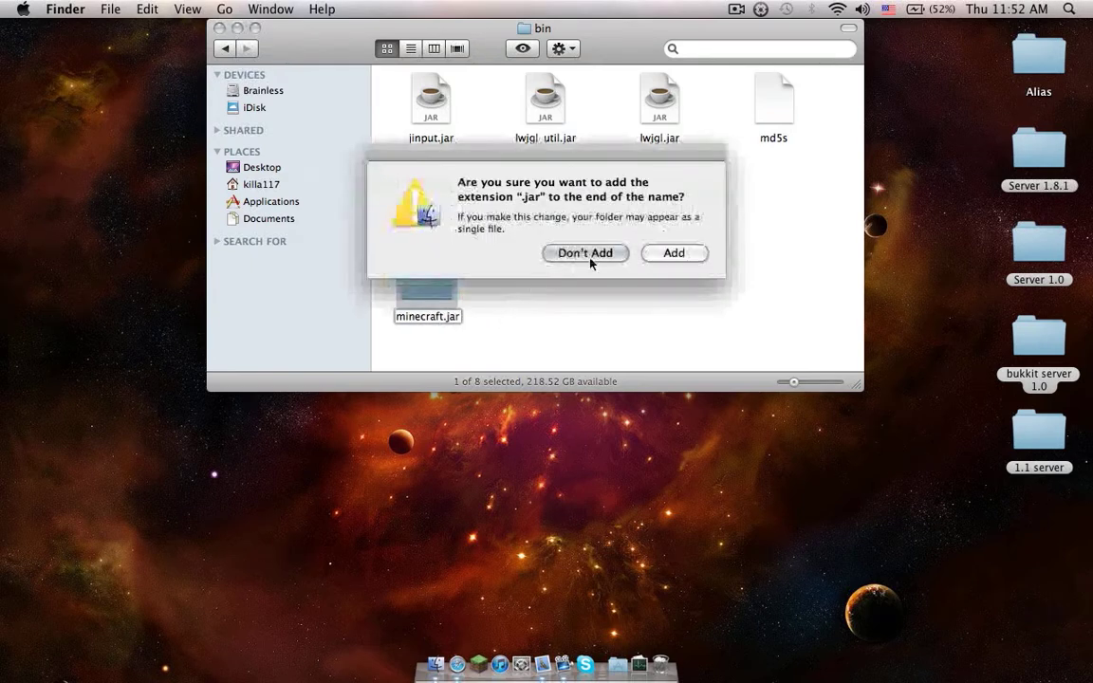
click(674, 253)
Open the minecraft.jar folder and arrange its contents by kind
right_click(495, 340)
mouse_move(578, 429)
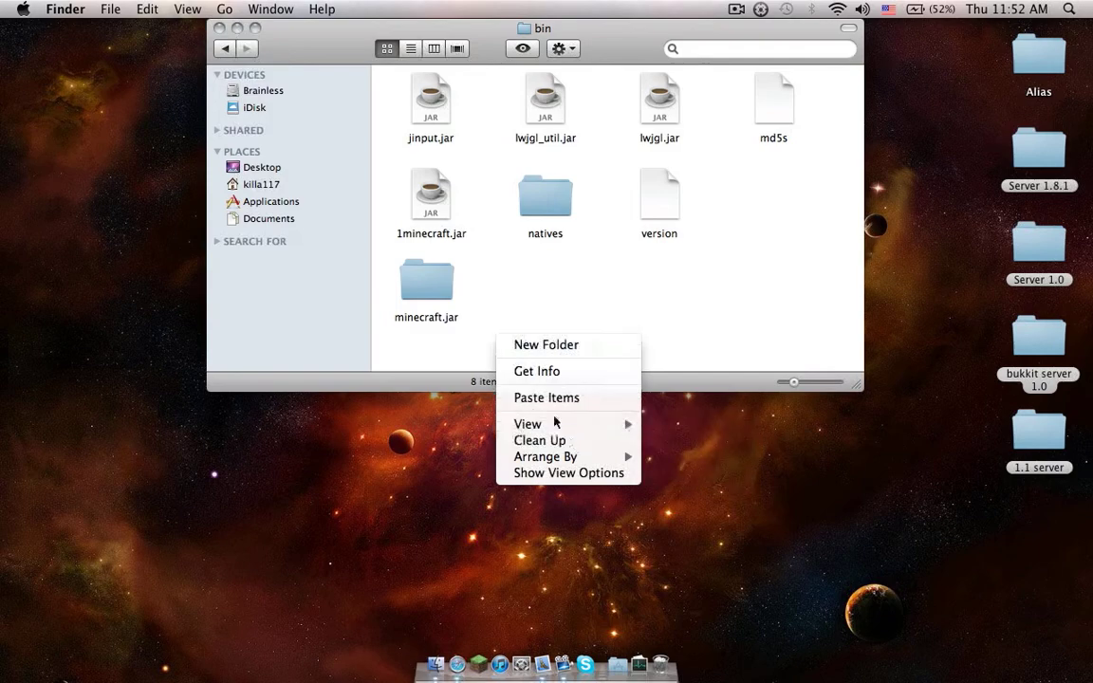
click(472, 294)
double_click(435, 284)
right_click(501, 95)
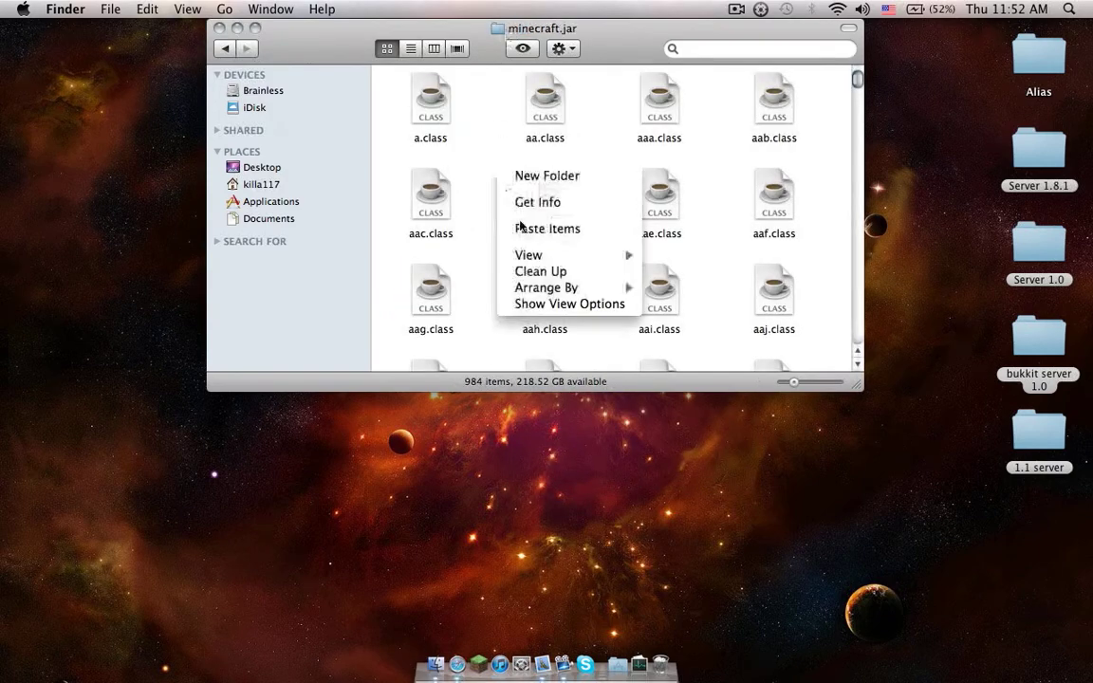
mouse_move(550, 286)
click(667, 354)
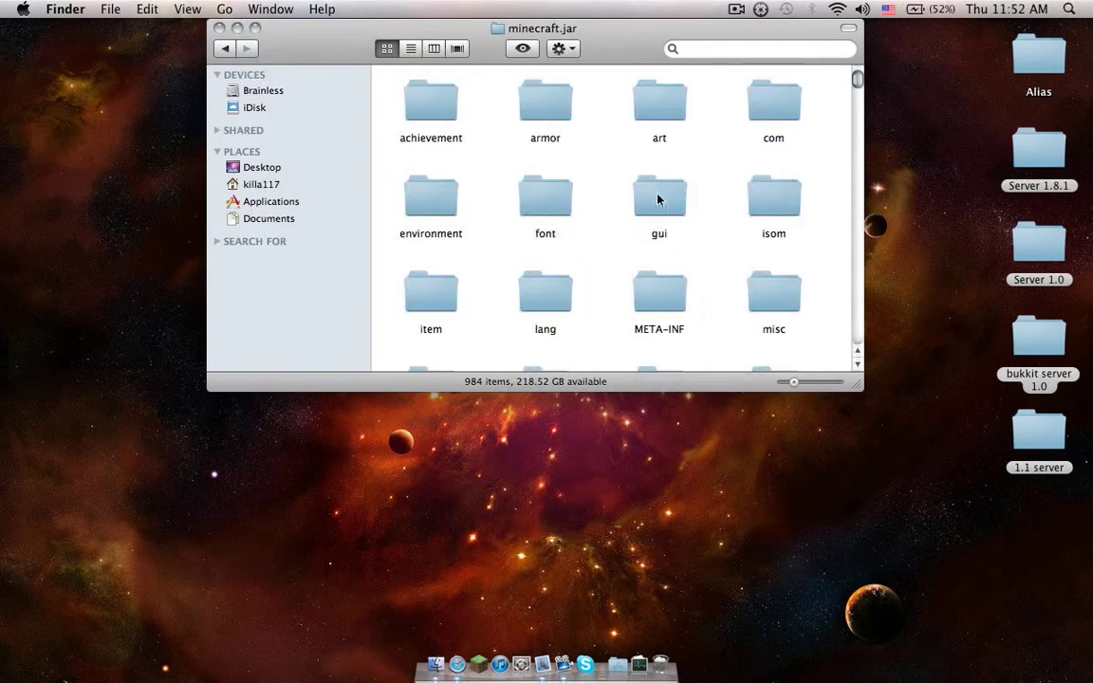
Move the META-INF folder to the Trash and arrange the remaining items by kind again
click(653, 283)
right_click(654, 283)
click(698, 310)
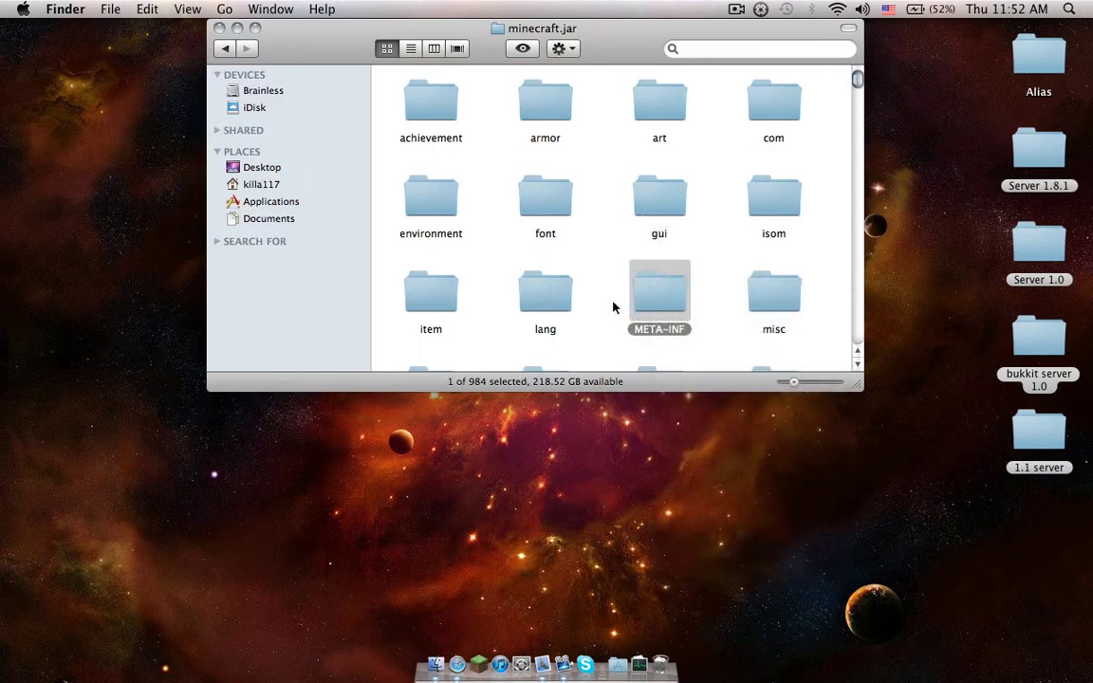
right_click(615, 307)
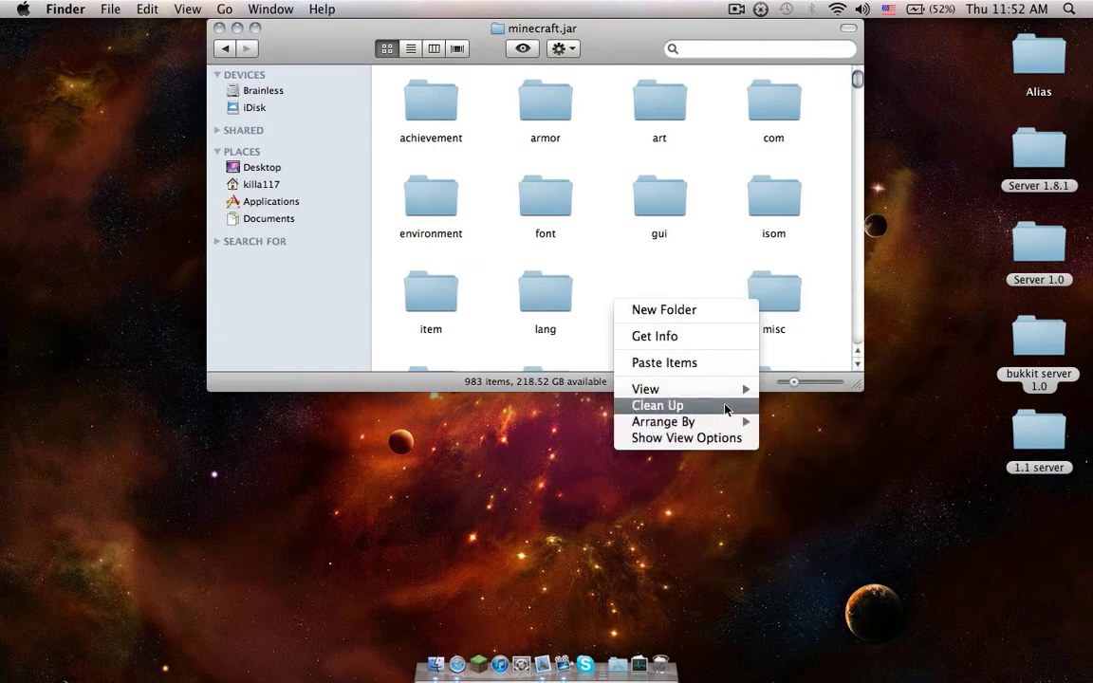
mouse_move(669, 421)
click(804, 485)
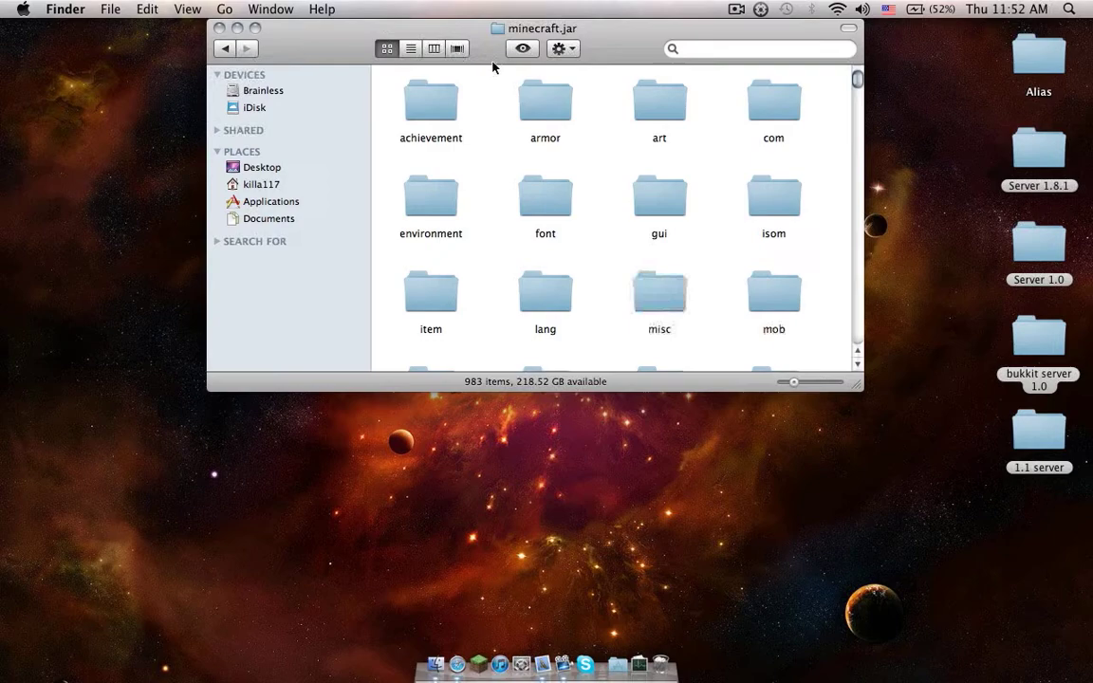
Move the ten mod folders to the upper edge of the desktop and place the minecraft.jar window just below them
drag(494, 63, 496, 445)
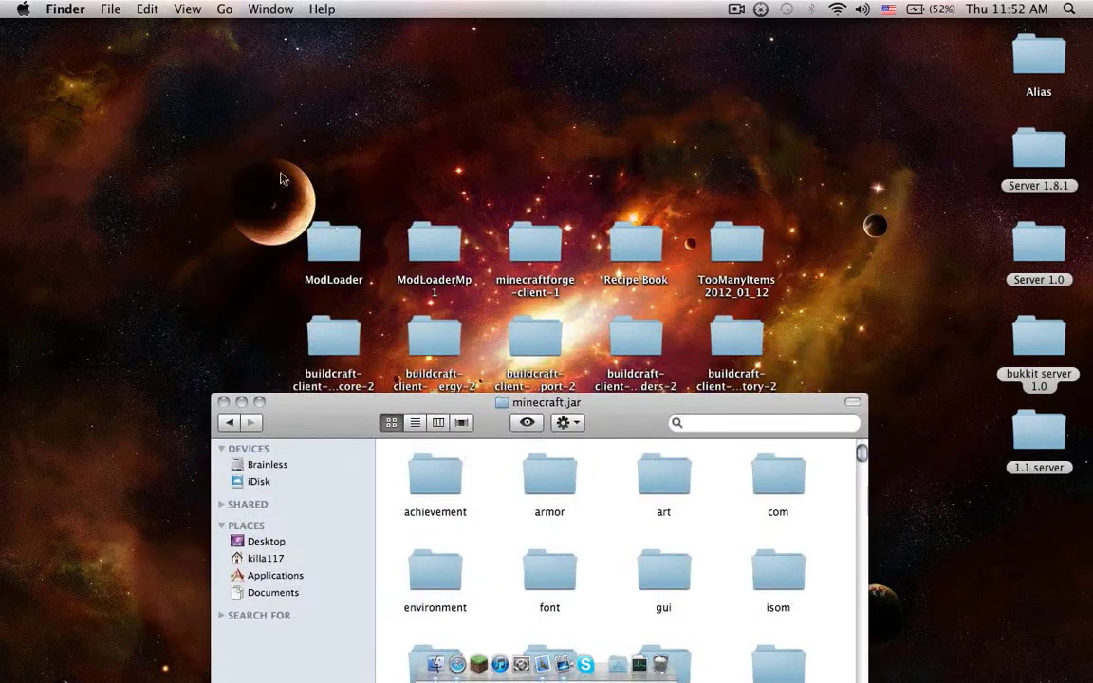
drag(234, 142, 727, 178)
right_click(670, 313)
click(719, 423)
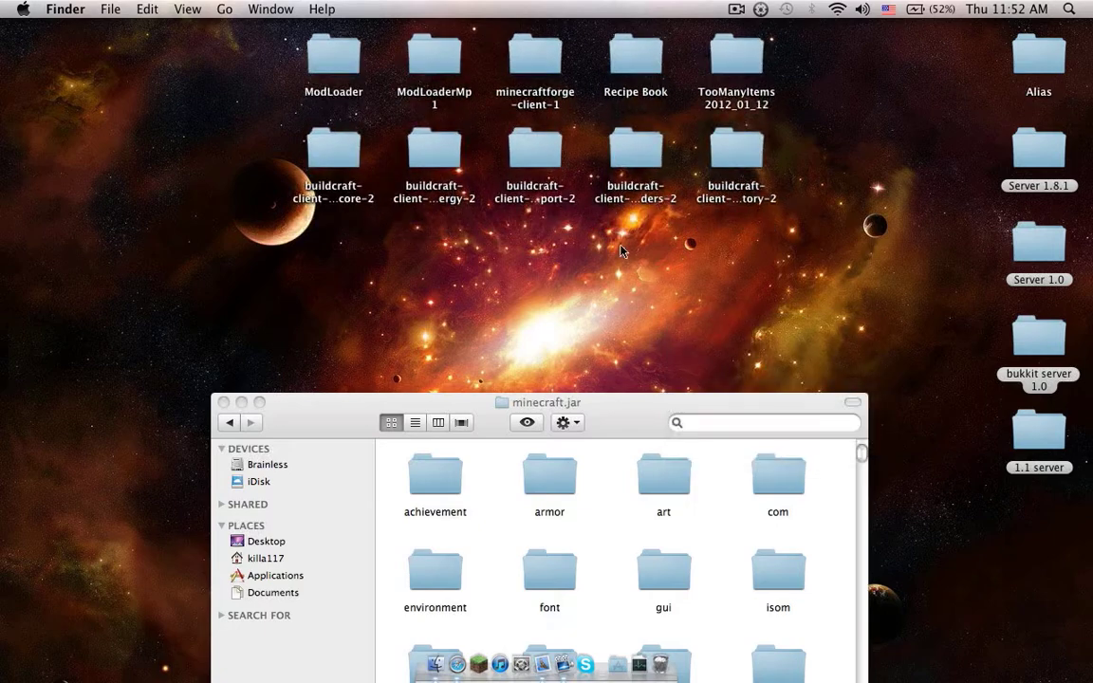
drag(619, 398, 559, 233)
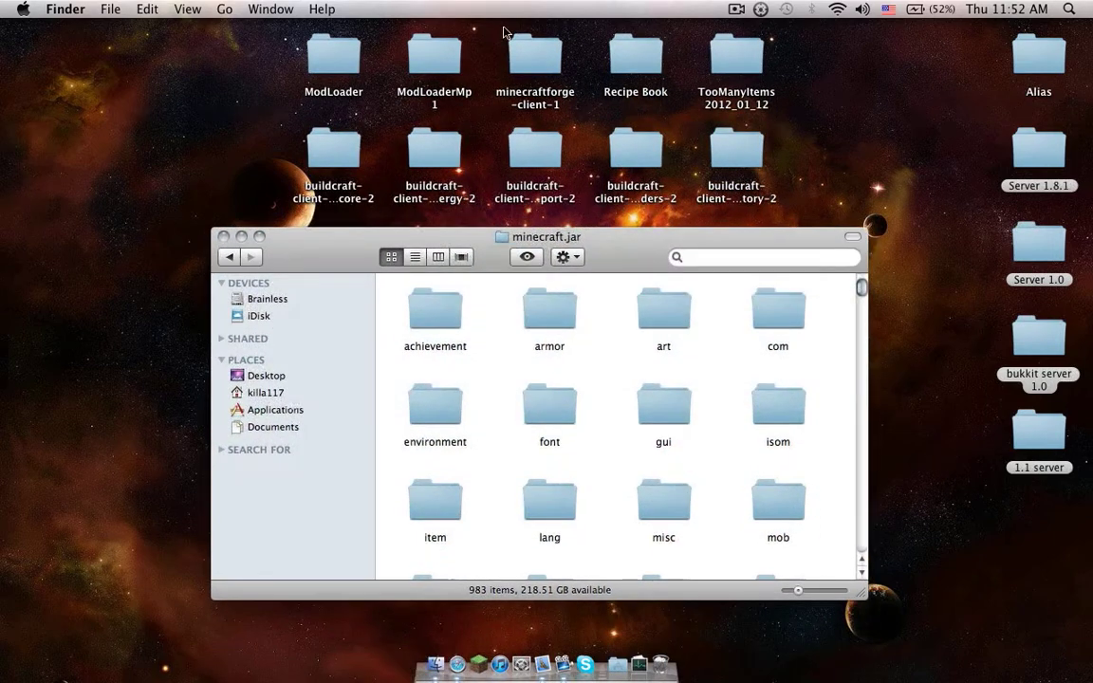
Copy all files from the ModLoader folder into the minecraft.jar folder, replacing the existing files
double_click(322, 53)
click(452, 321)
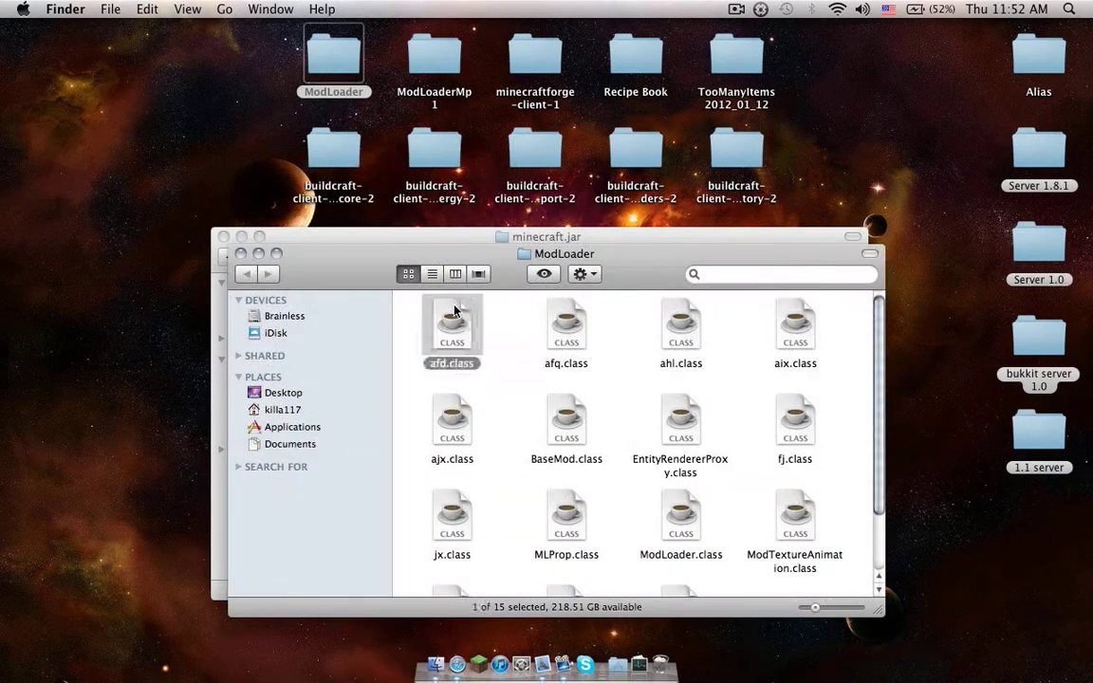
key(super+a)
right_click(473, 340)
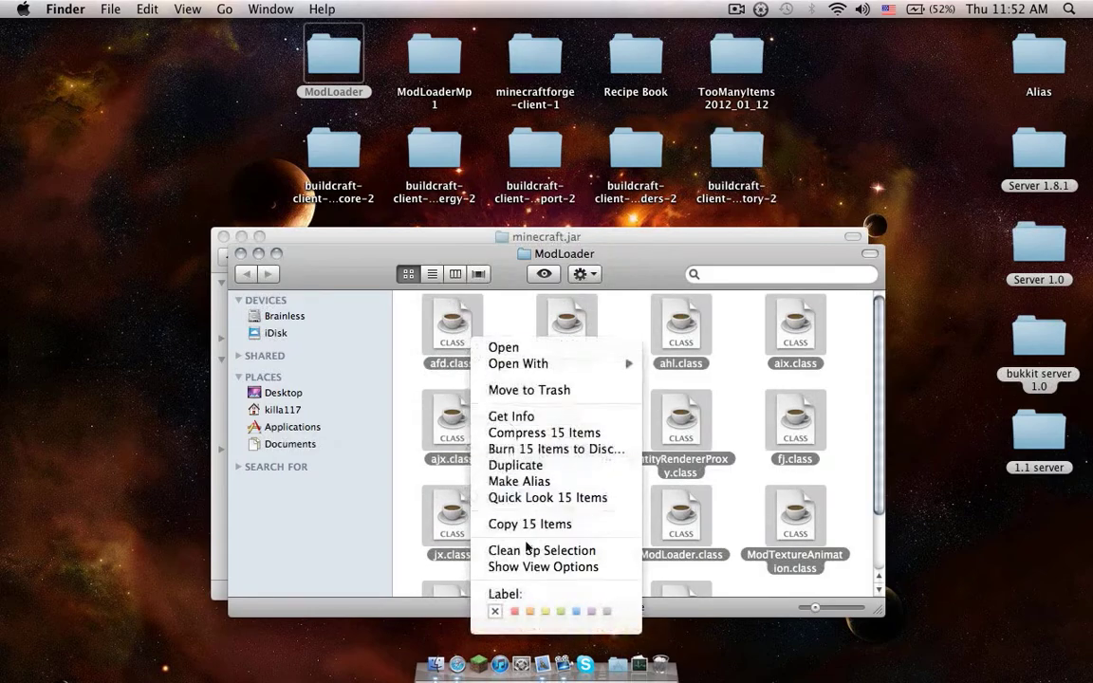
click(526, 525)
click(240, 253)
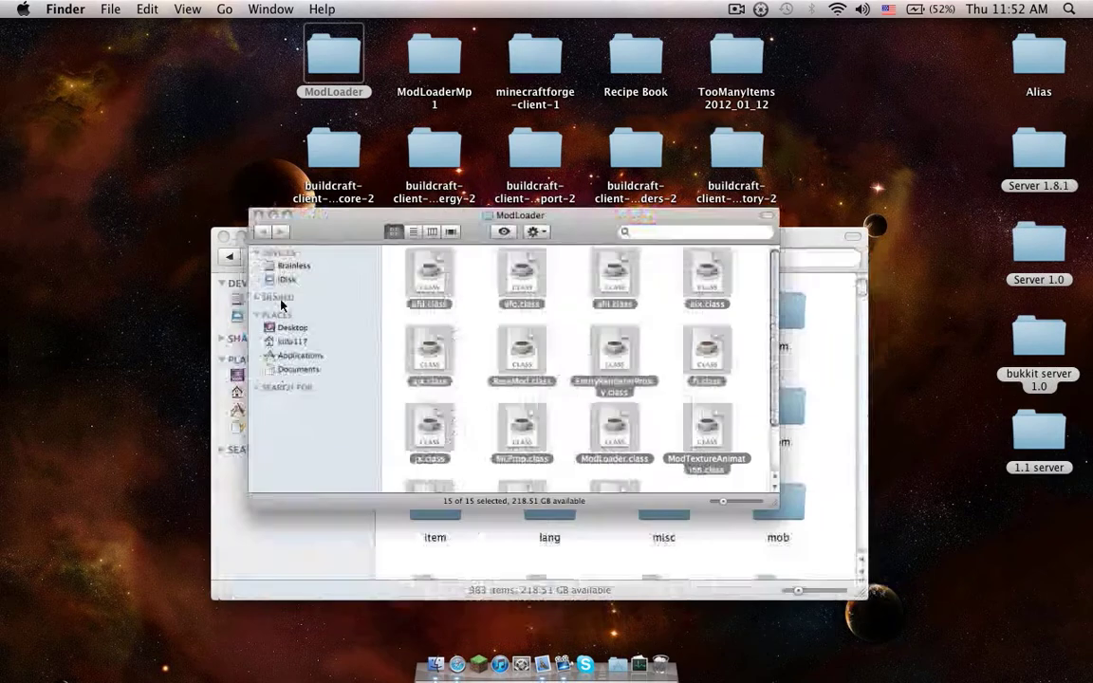
right_click(490, 462)
click(520, 516)
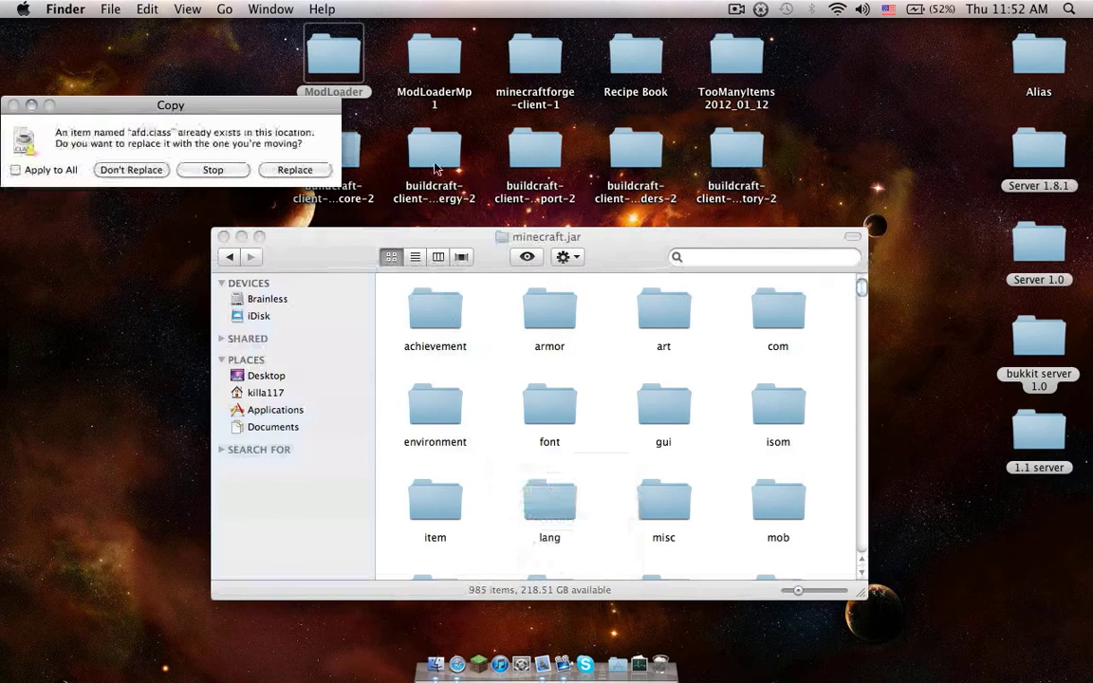
click(284, 170)
Copy all nine files from the ModLoaderMp 1 folder into the minecraft.jar folder, replacing the existing files
double_click(435, 55)
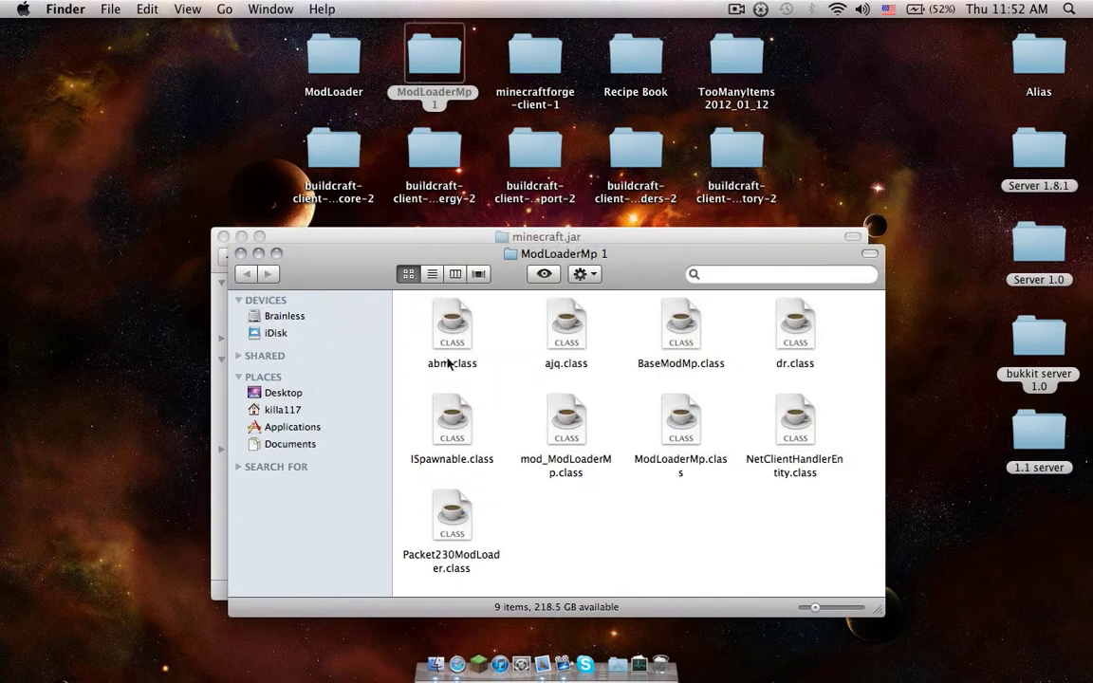
click(447, 325)
key(super+a)
right_click(449, 339)
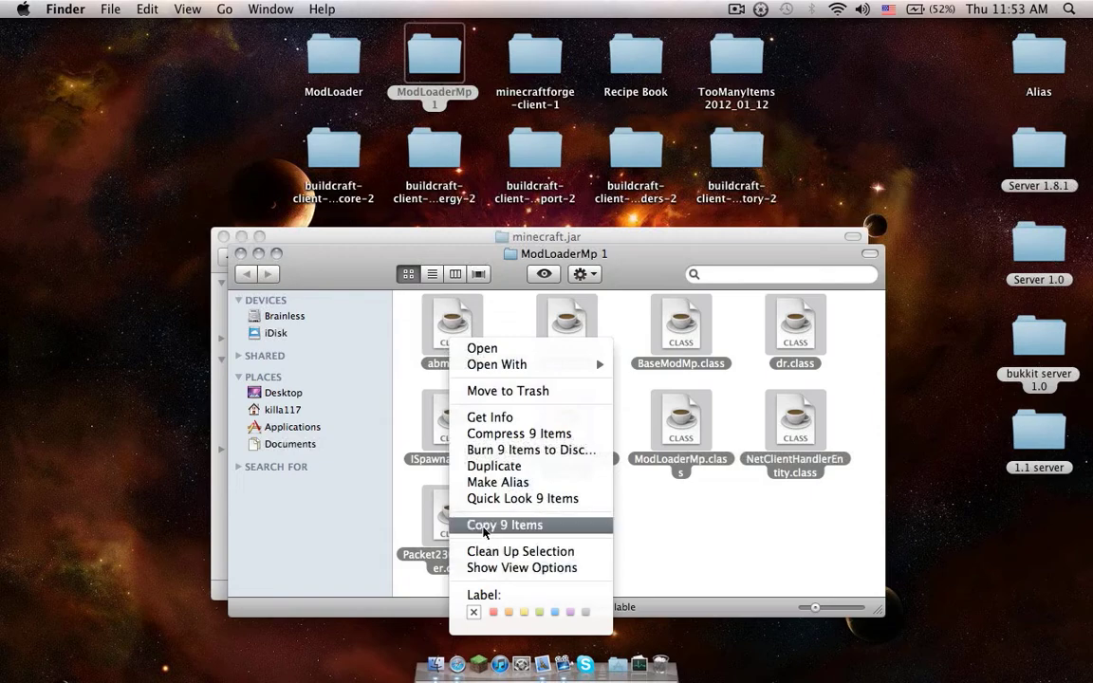
click(460, 525)
click(240, 253)
right_click(481, 395)
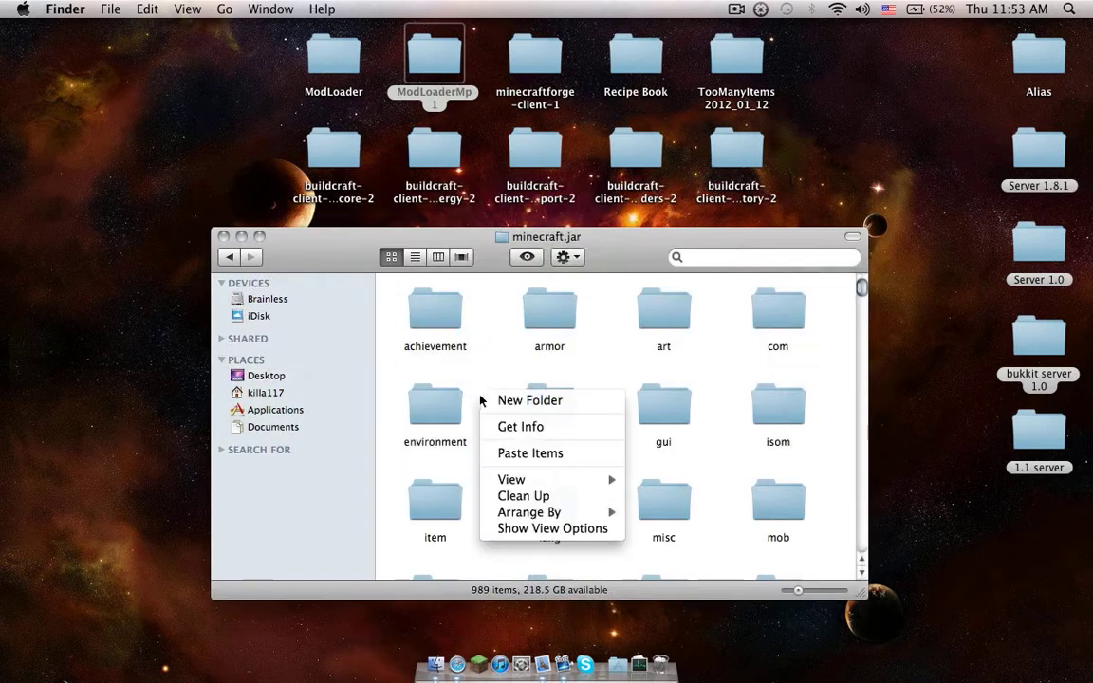
click(539, 455)
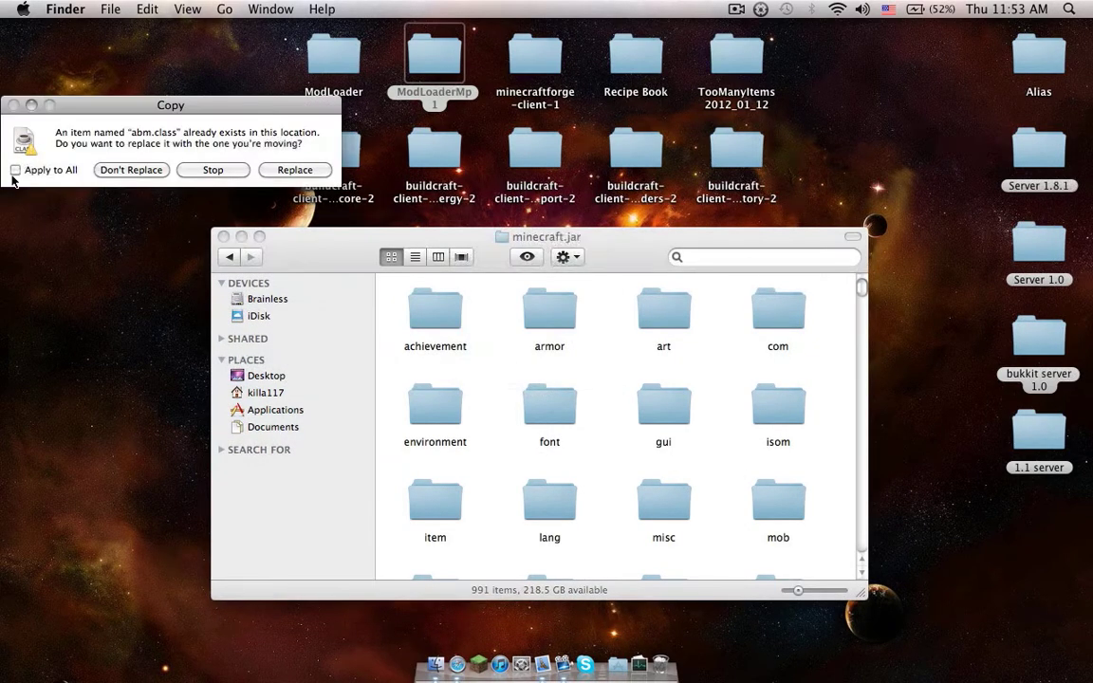
click(290, 171)
Copy all contents of the minecraftforge-client-1 folder into the minecraft.jar folder, replacing the existing files
double_click(536, 55)
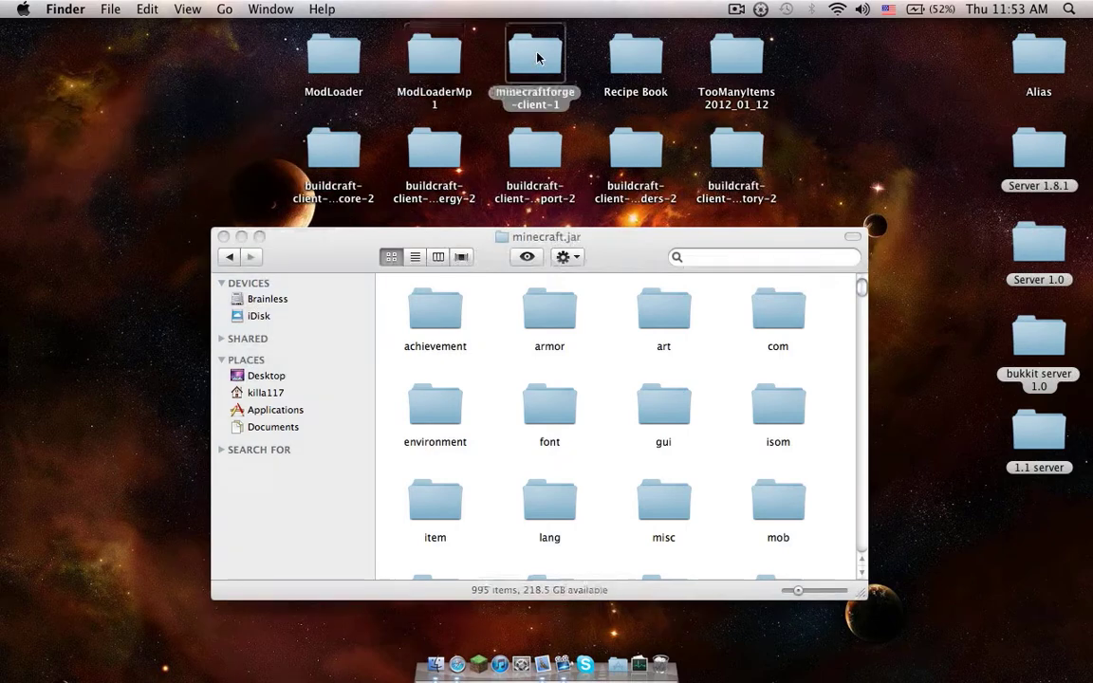
click(569, 332)
key(super+a)
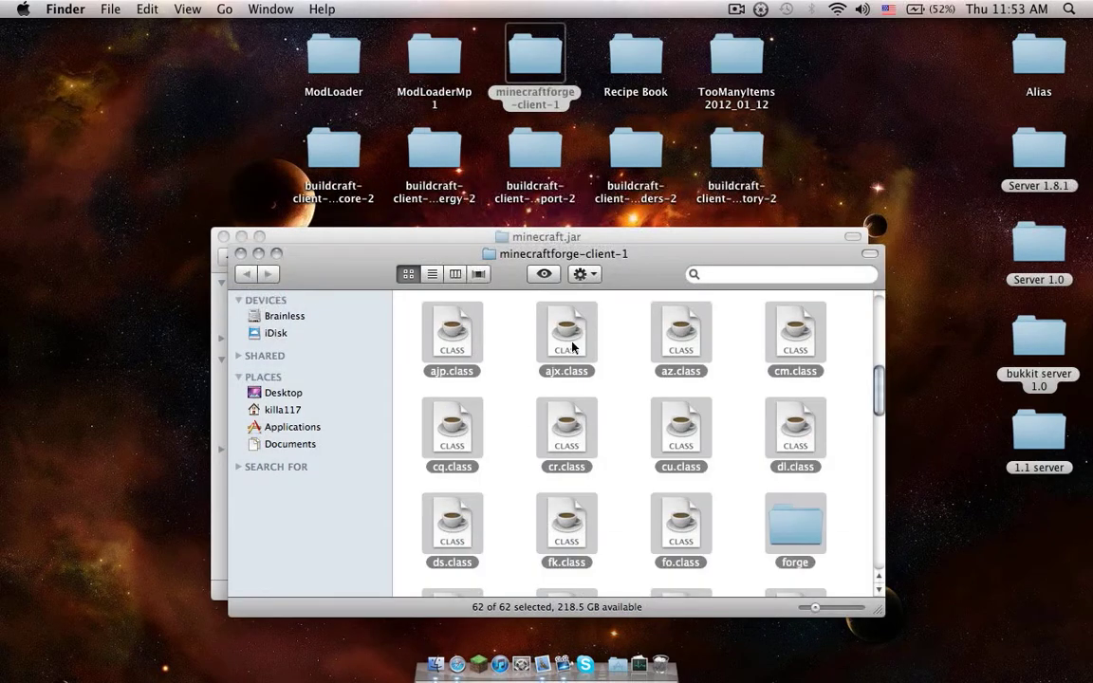
right_click(577, 339)
click(616, 524)
click(240, 253)
right_click(497, 432)
click(544, 489)
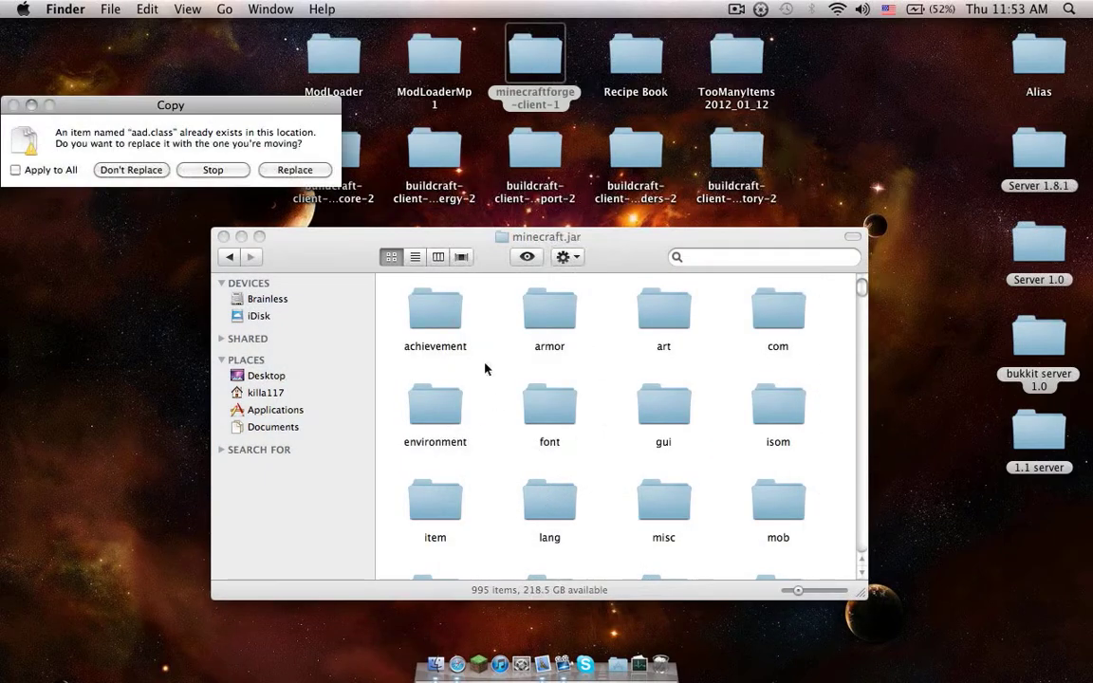
click(270, 175)
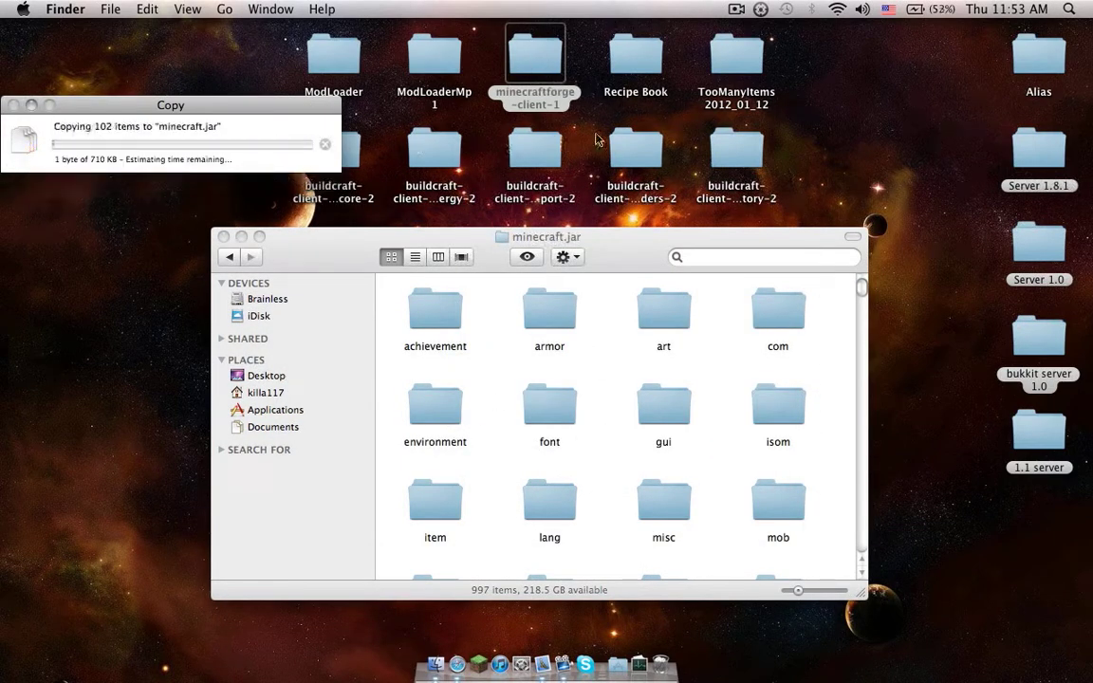
Copy all five class files from the Recipe Book folder into the minecraft.jar folder
double_click(636, 55)
click(579, 321)
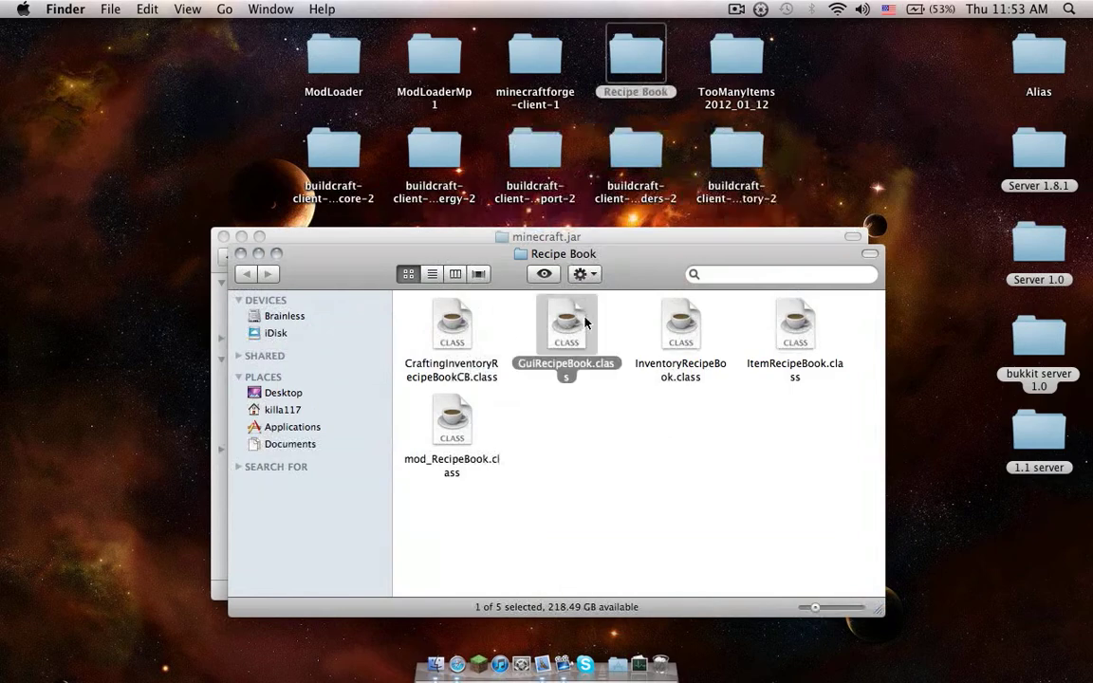
key(super+a)
right_click(584, 320)
click(634, 504)
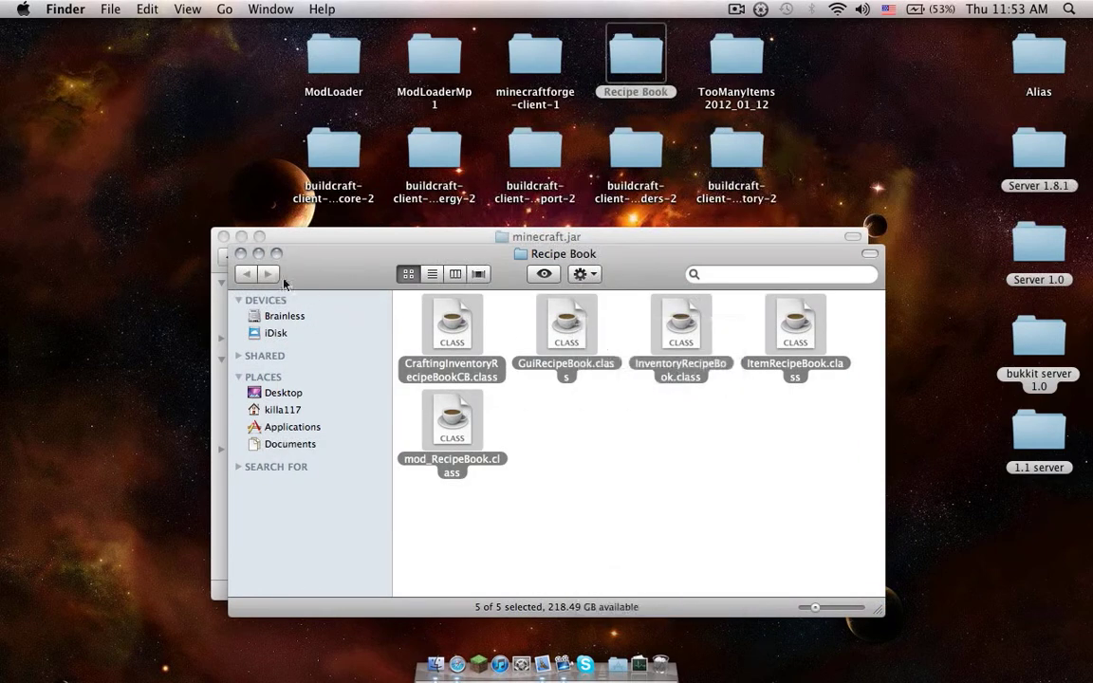
click(241, 255)
right_click(500, 434)
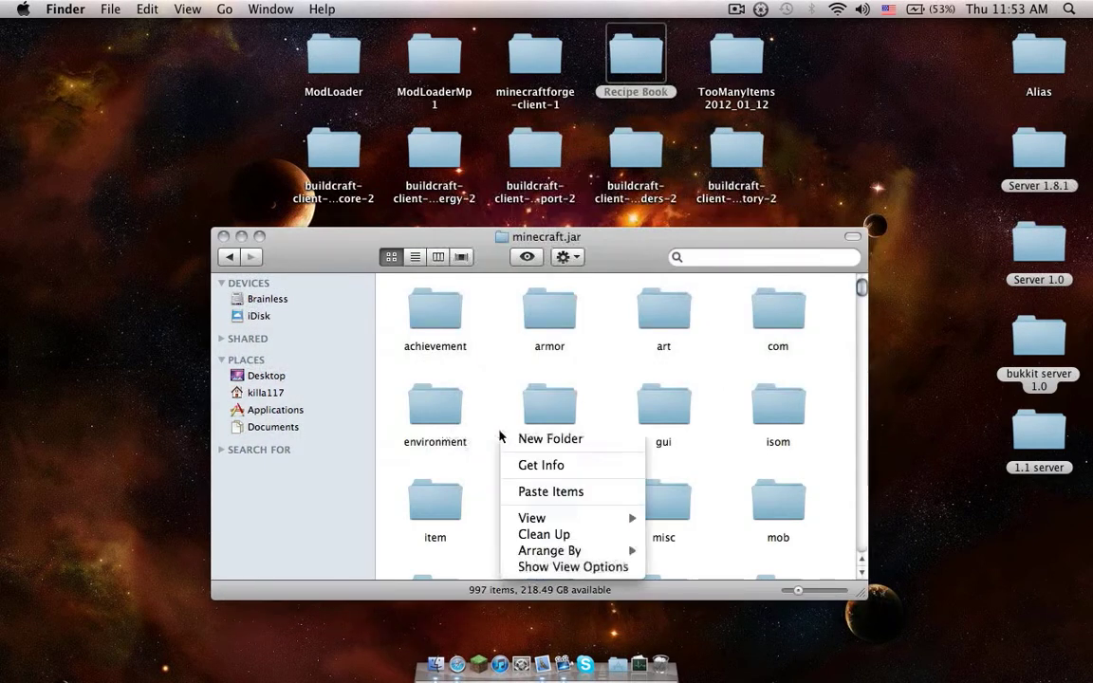
click(559, 491)
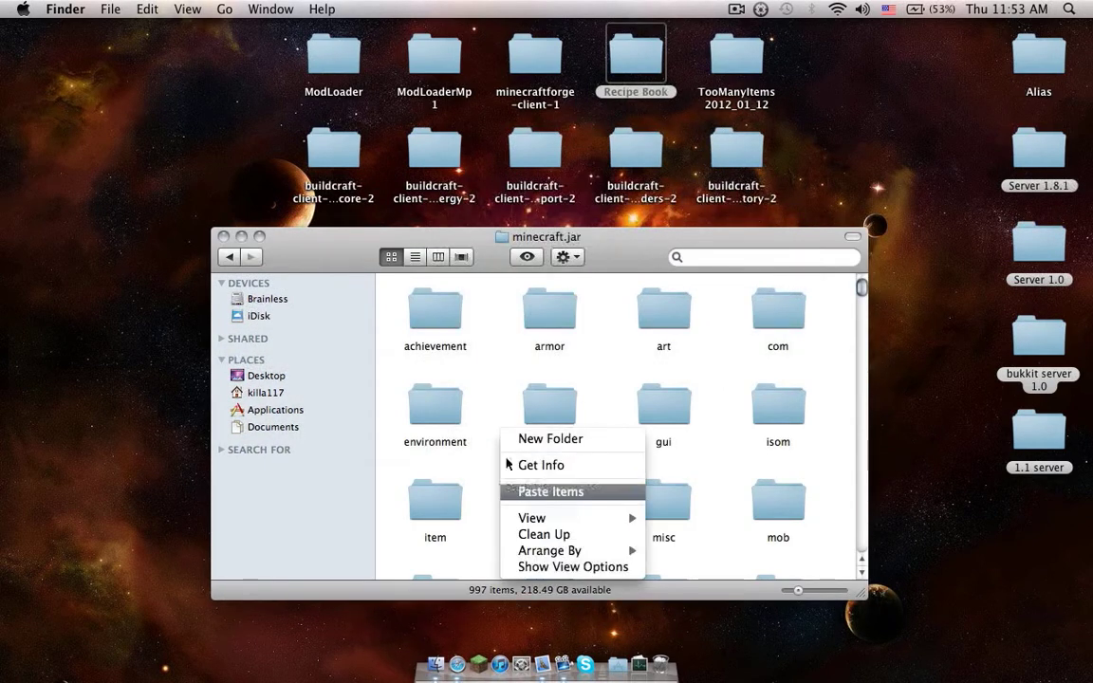
Copy all files from the TooManyItems2012_01_12 folder into the minecraft.jar folder, replacing the existing ft.class
double_click(757, 70)
click(572, 334)
key(super+a)
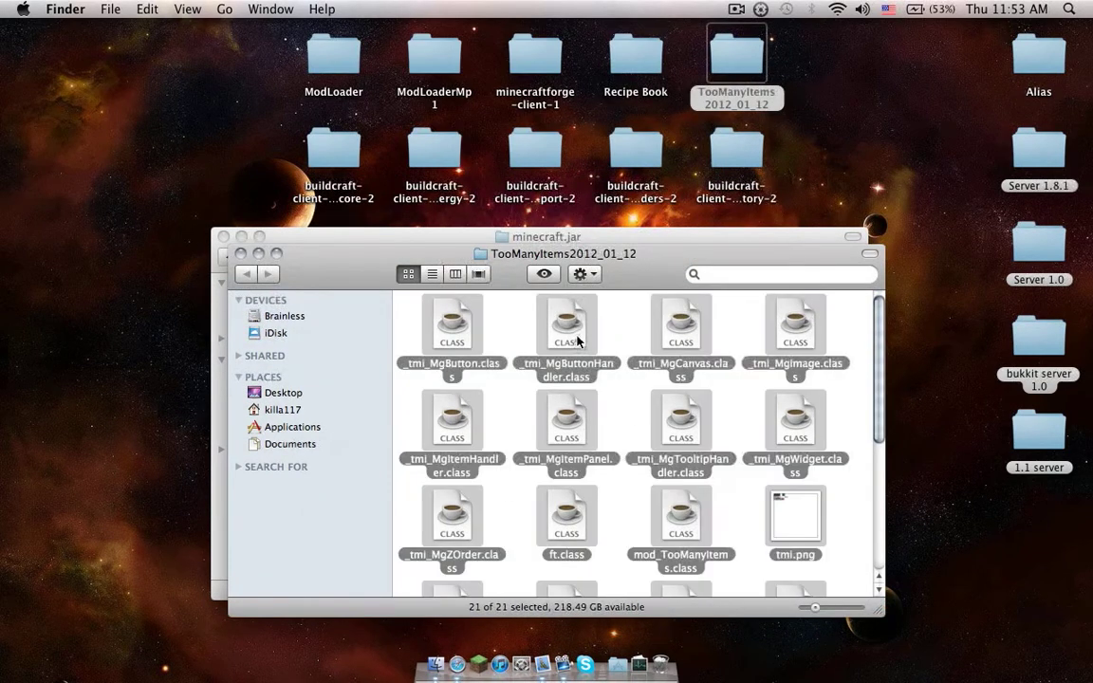
right_click(577, 342)
click(628, 520)
click(241, 253)
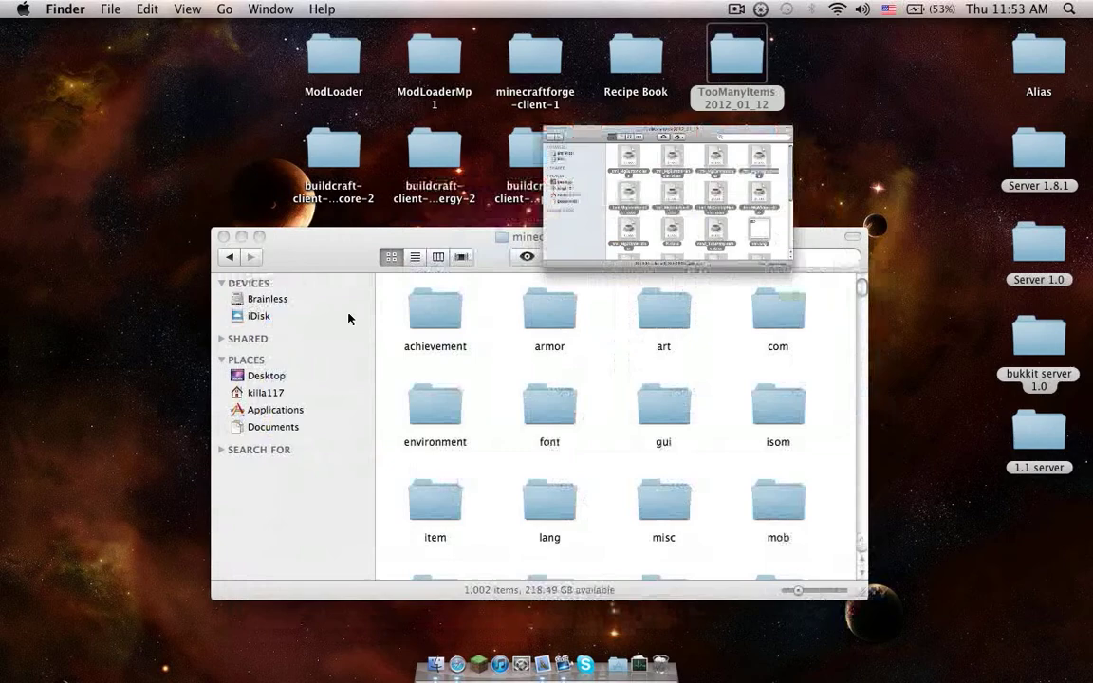
right_click(506, 434)
click(559, 495)
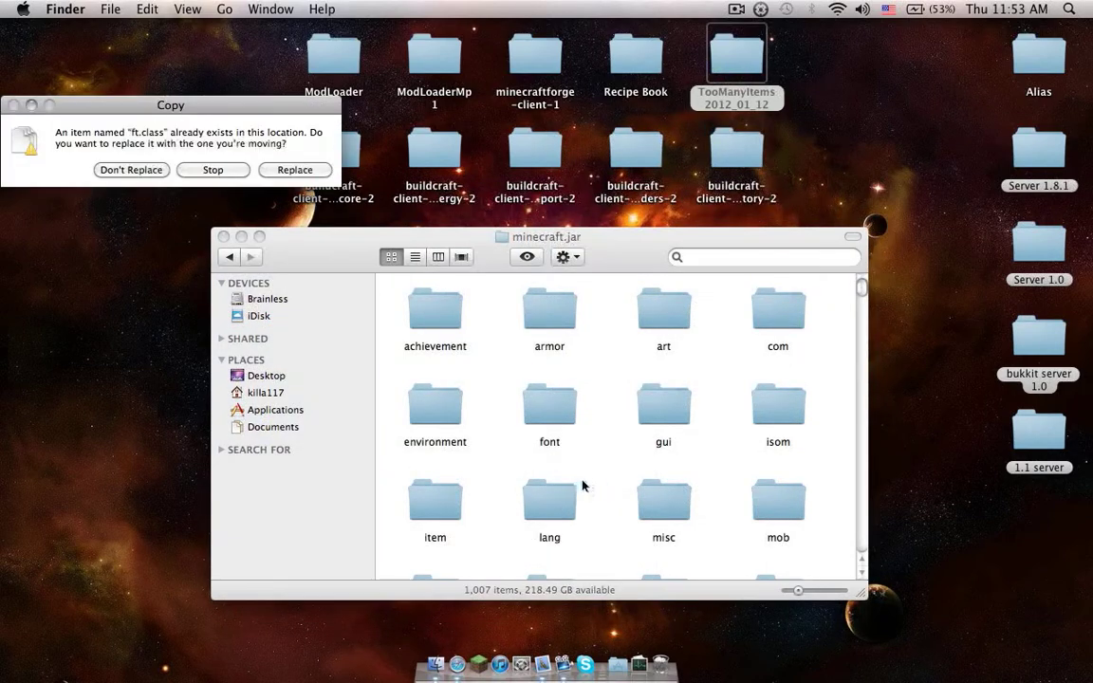
click(272, 172)
Arrange the contents of the minecraft.jar folder by kind again
right_click(593, 455)
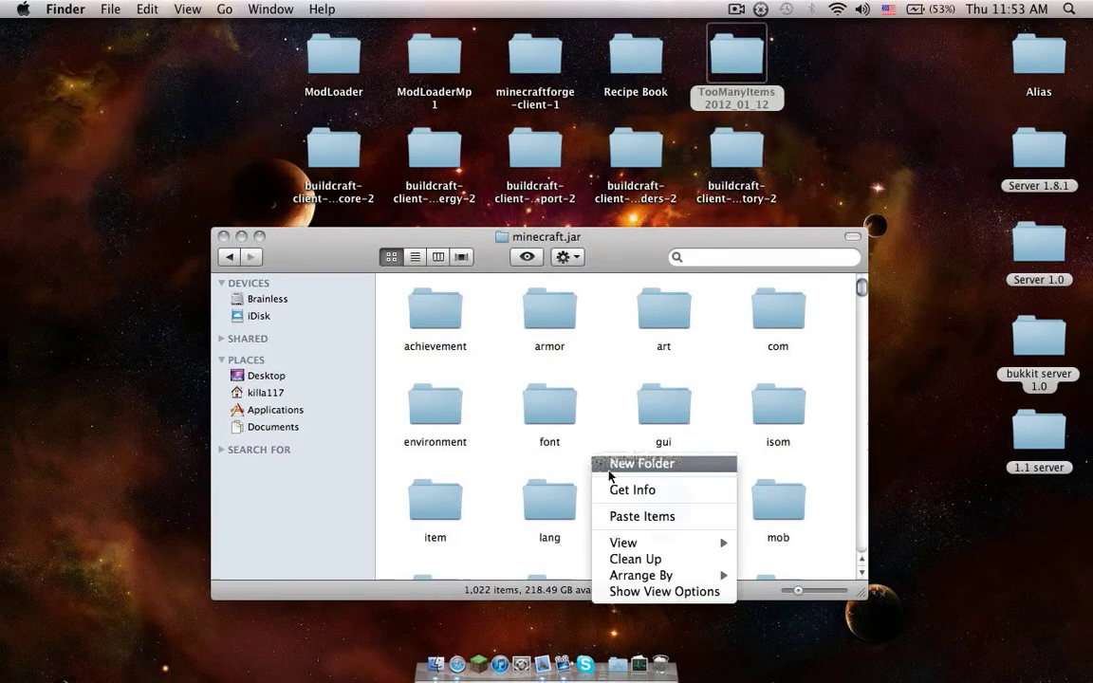
mouse_move(718, 580)
click(767, 614)
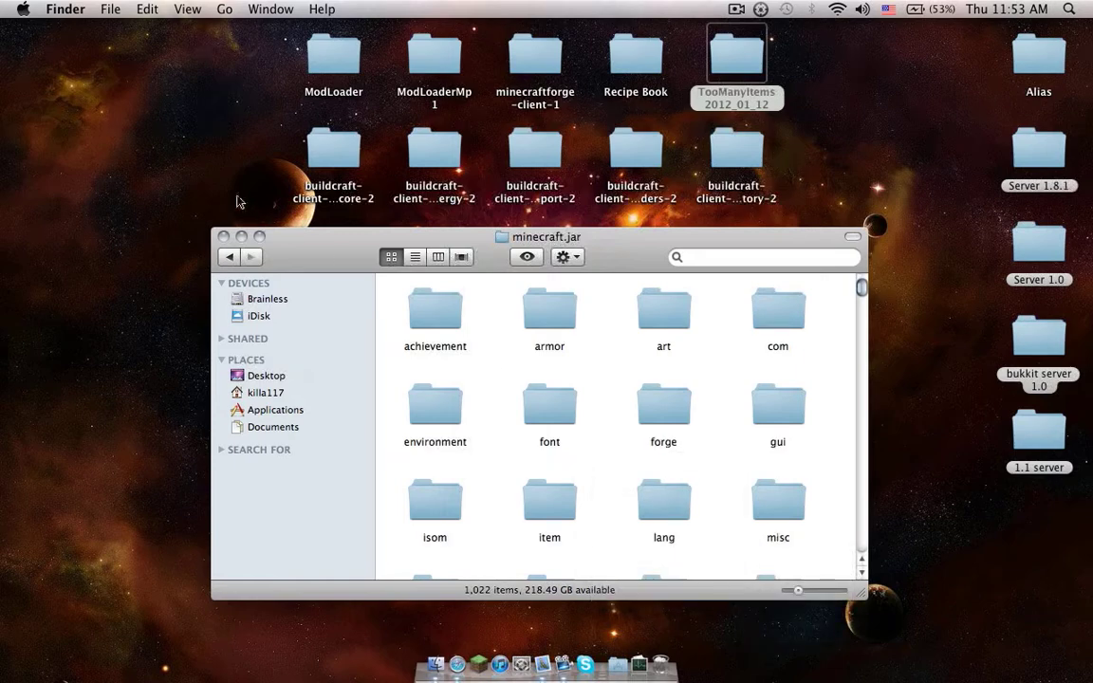
Go back to the minecraft folder and run Minecraft once with the saved login, closing it at the title screen
click(228, 258)
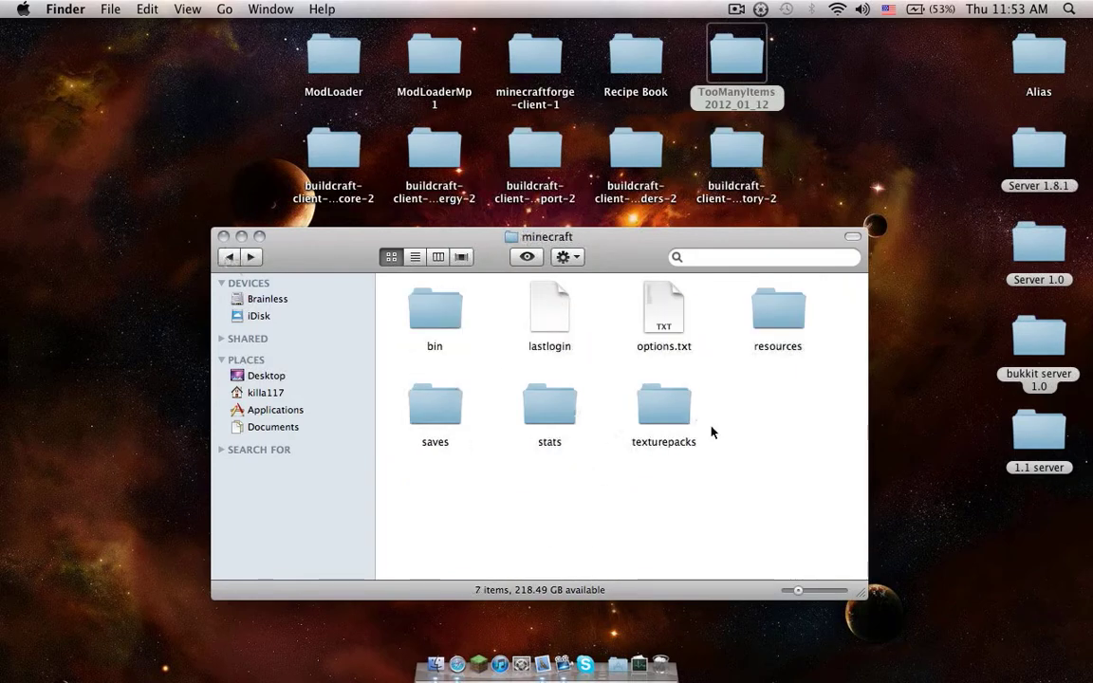
click(479, 666)
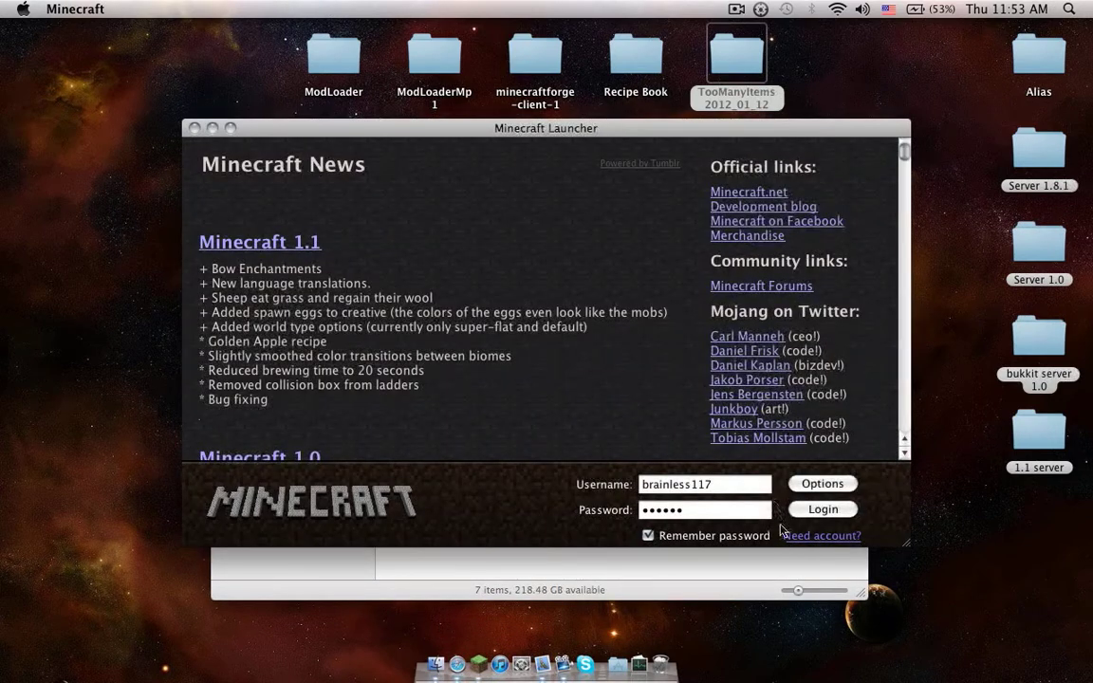
click(791, 513)
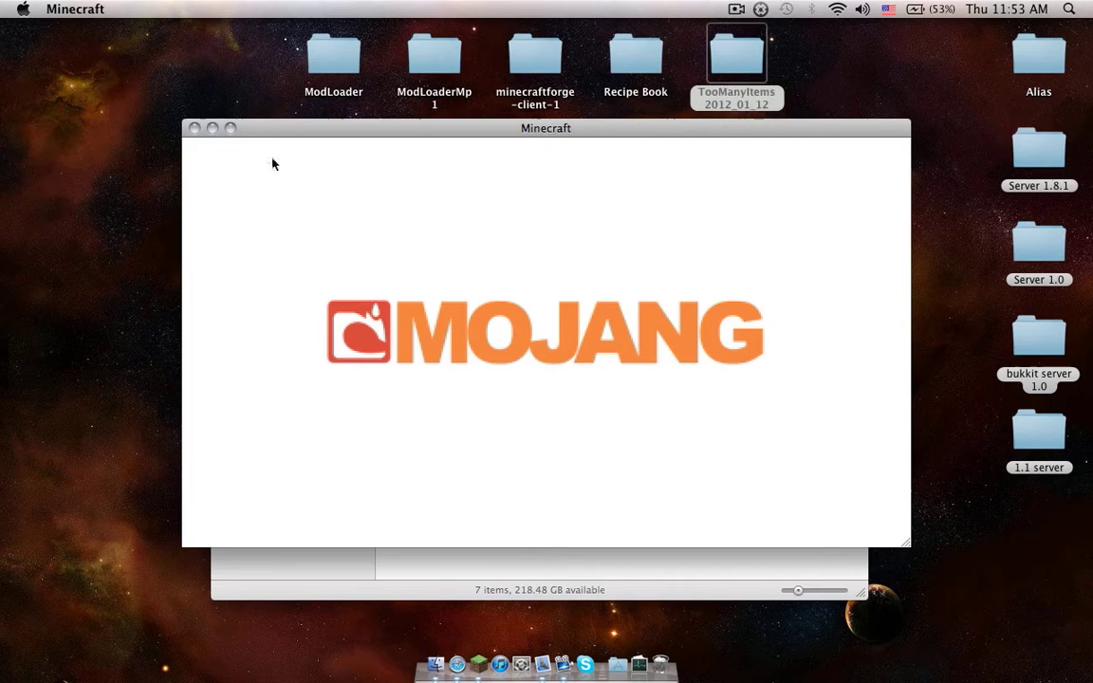
drag(402, 129, 407, 29)
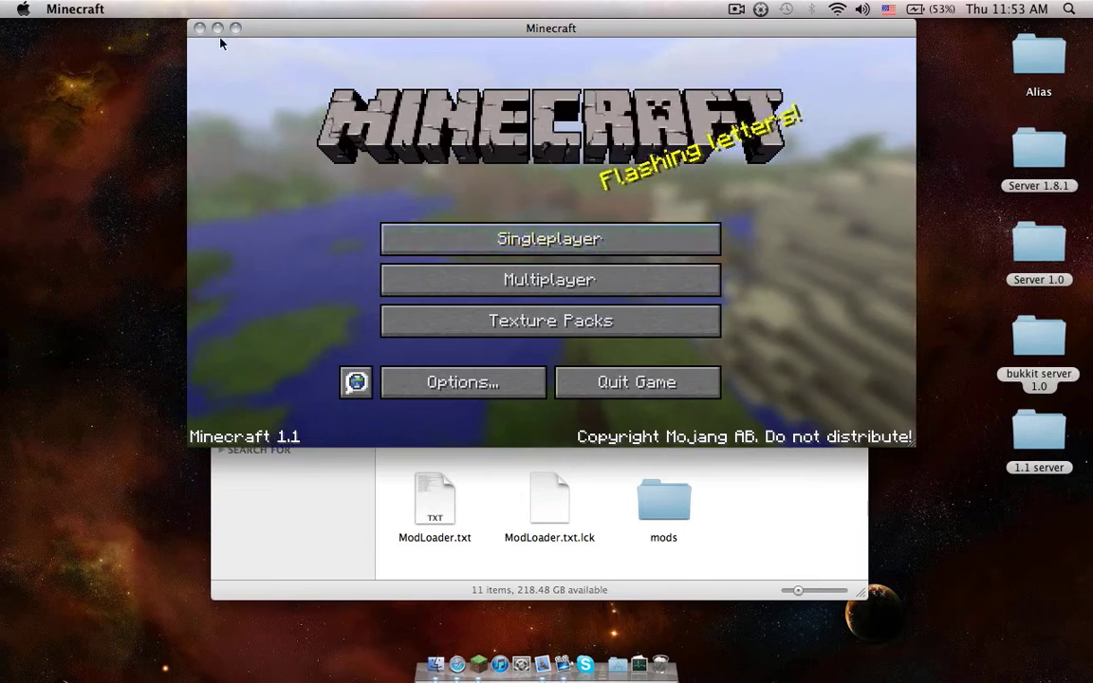
click(197, 29)
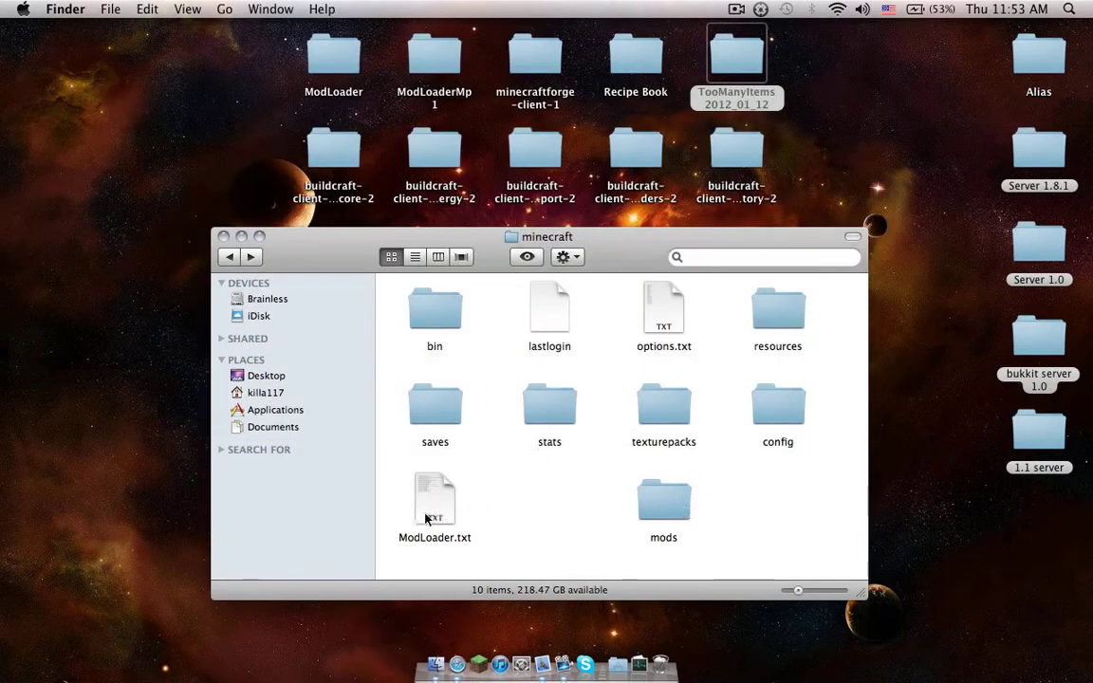
Copy the five buildcraft-client folders from the desktop into the new mods folder, arrange them and close the window
double_click(674, 506)
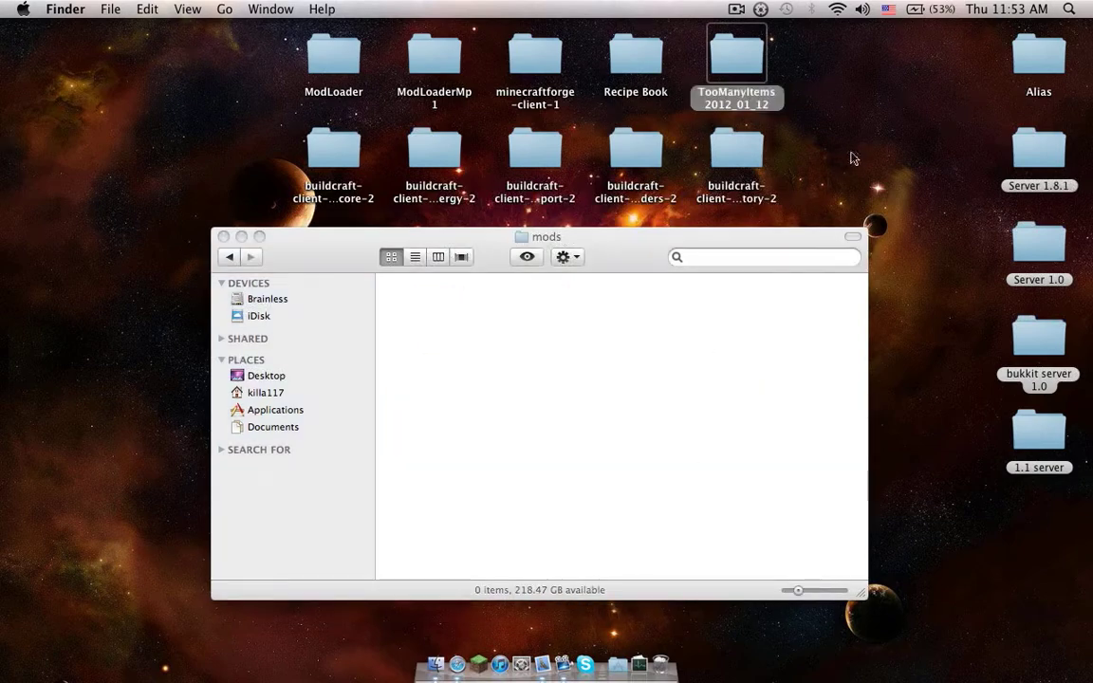
drag(846, 160, 299, 164)
right_click(320, 140)
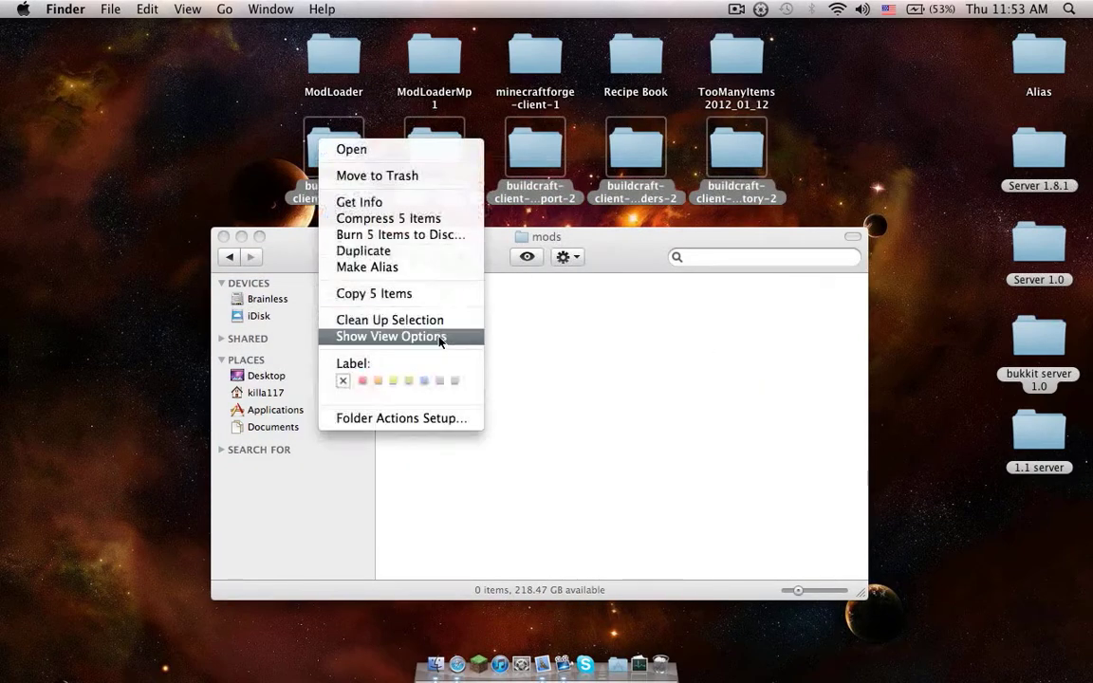
click(420, 296)
right_click(459, 332)
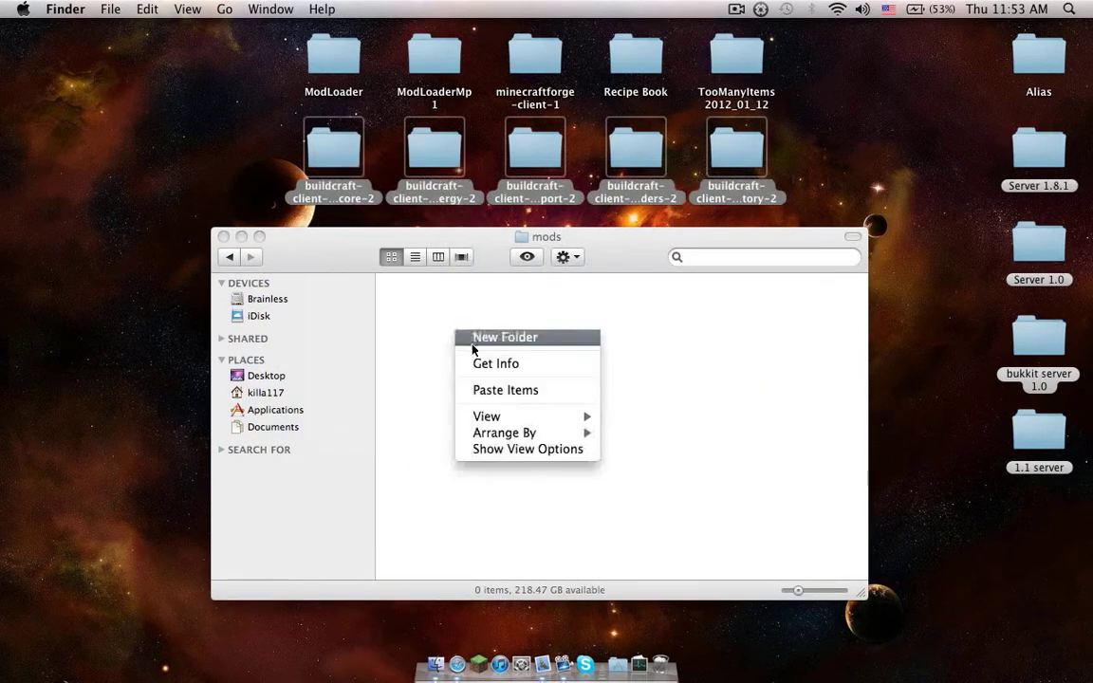
click(488, 389)
right_click(538, 438)
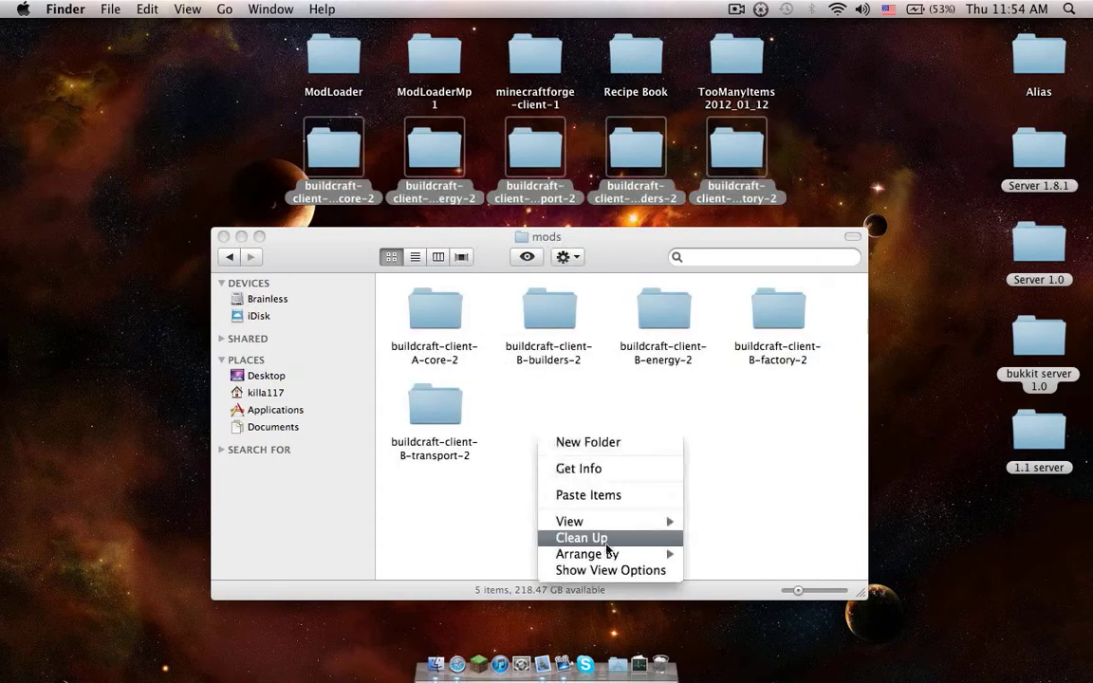
mouse_move(622, 558)
click(717, 549)
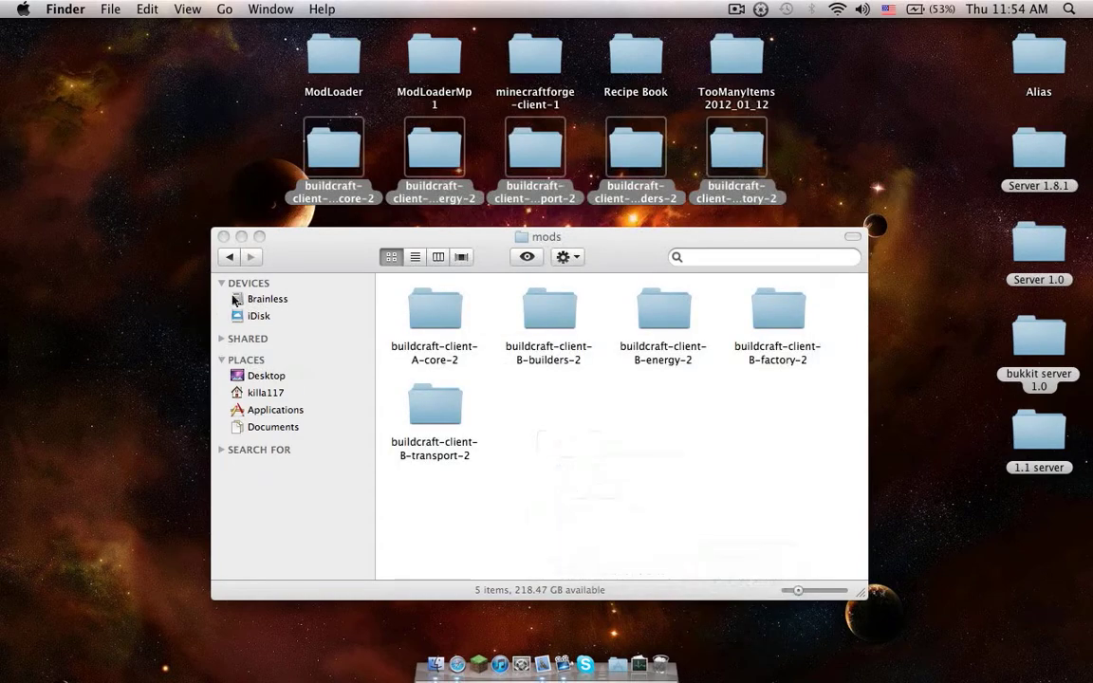
click(223, 236)
Start Minecraft again with the saved login and enlarge its window to fill the screen
click(479, 665)
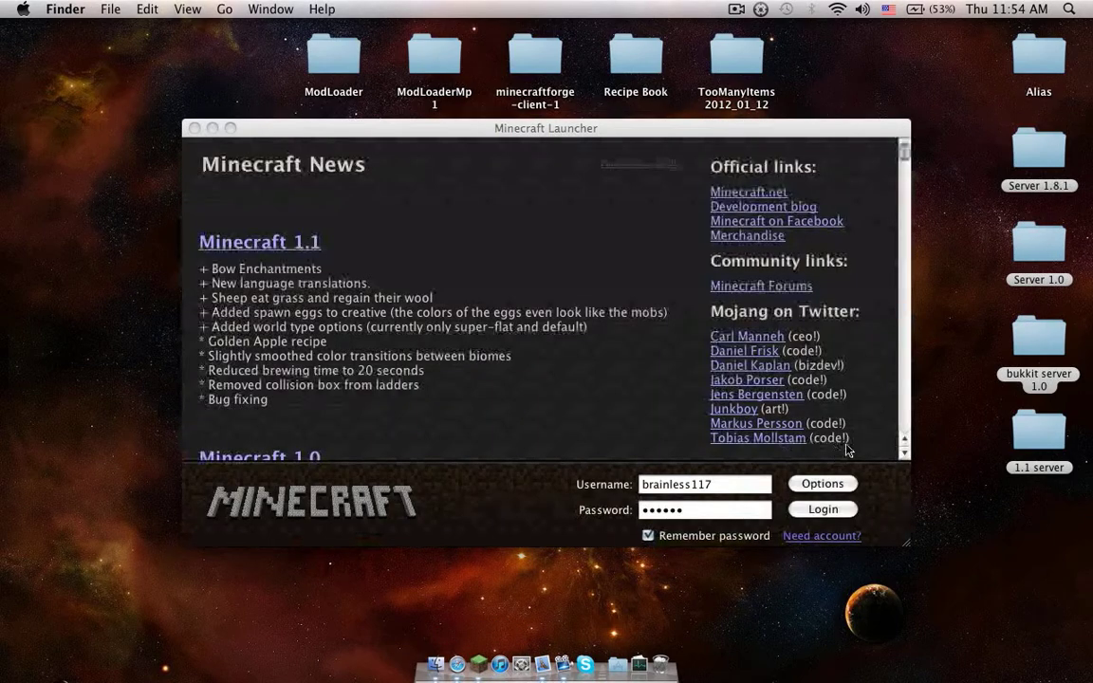
click(824, 507)
click(230, 128)
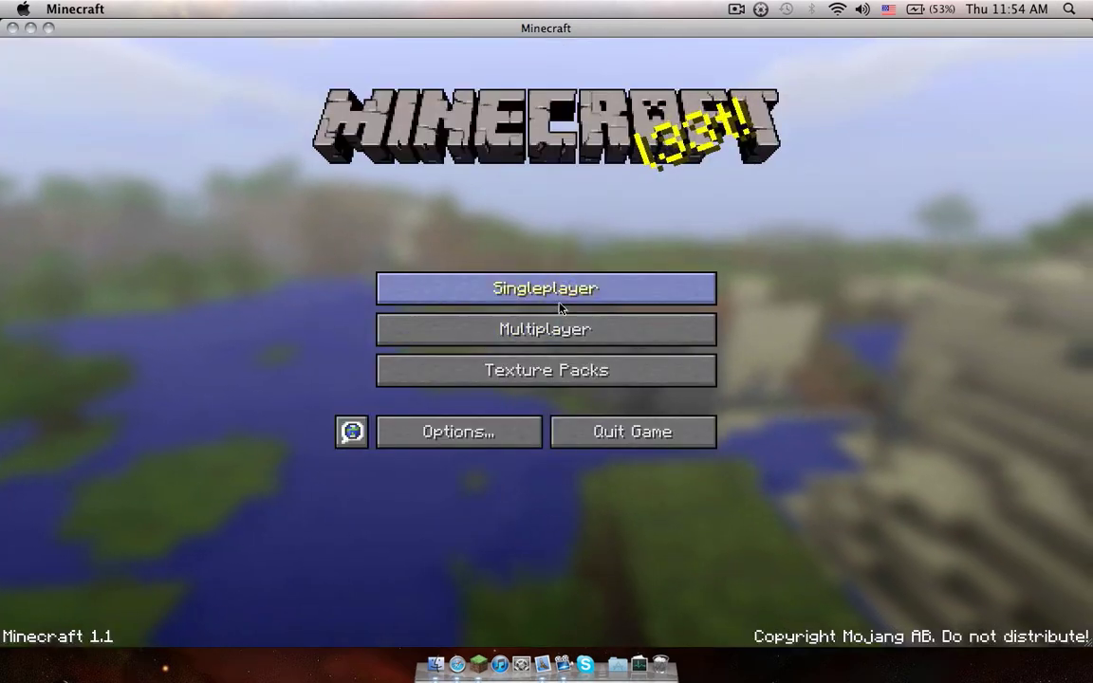
Create a new singleplayer world without changing its settings
click(503, 281)
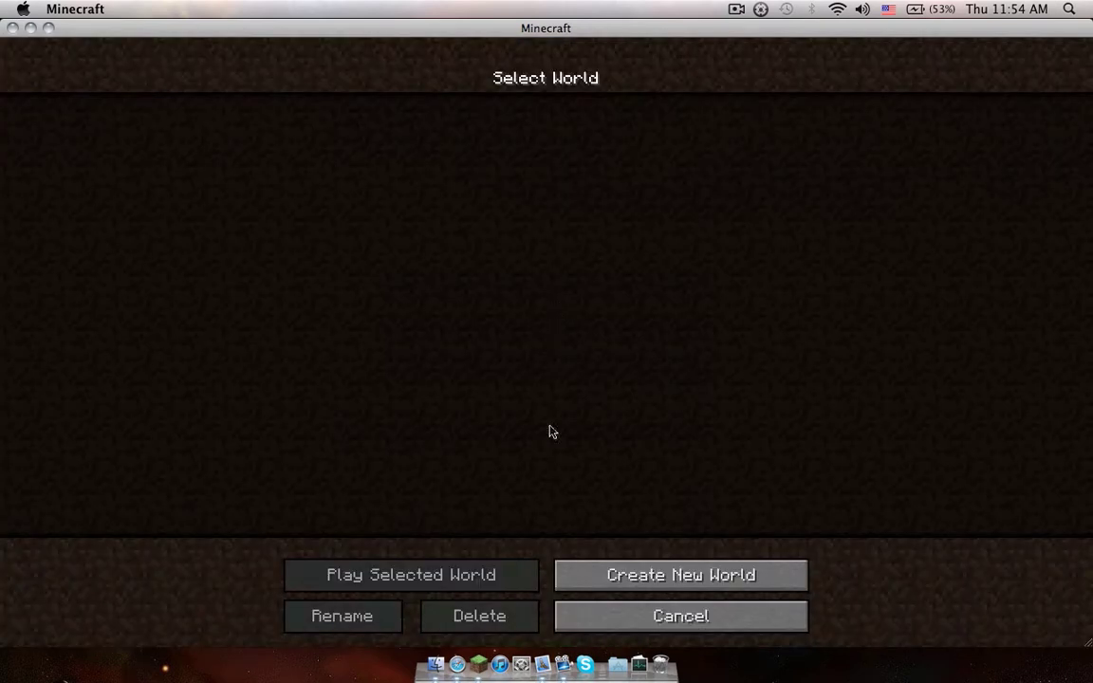
click(570, 573)
click(472, 613)
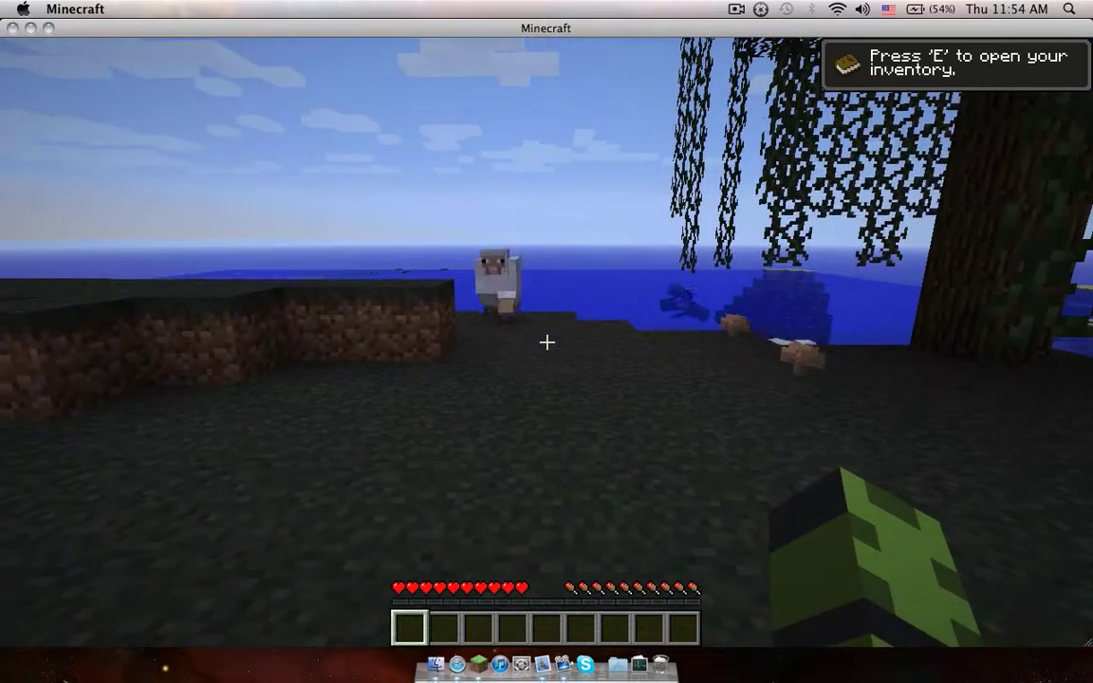
Lower the game's sound volume to 12% in the options and return to the world
key(Escape)
click(547, 341)
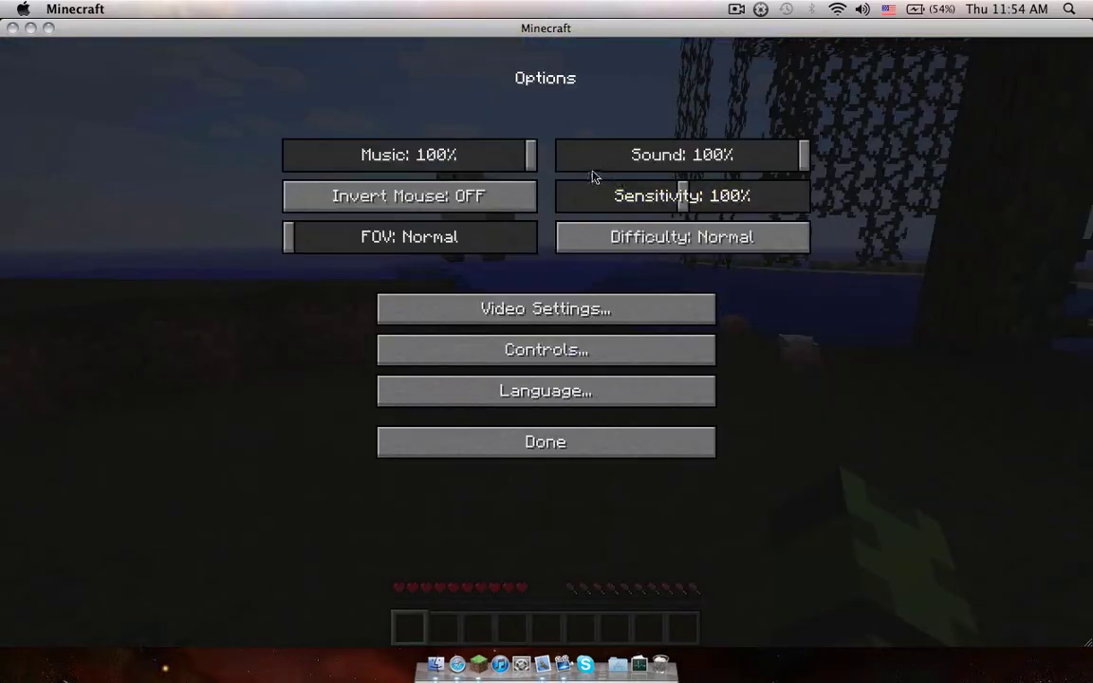
click(592, 167)
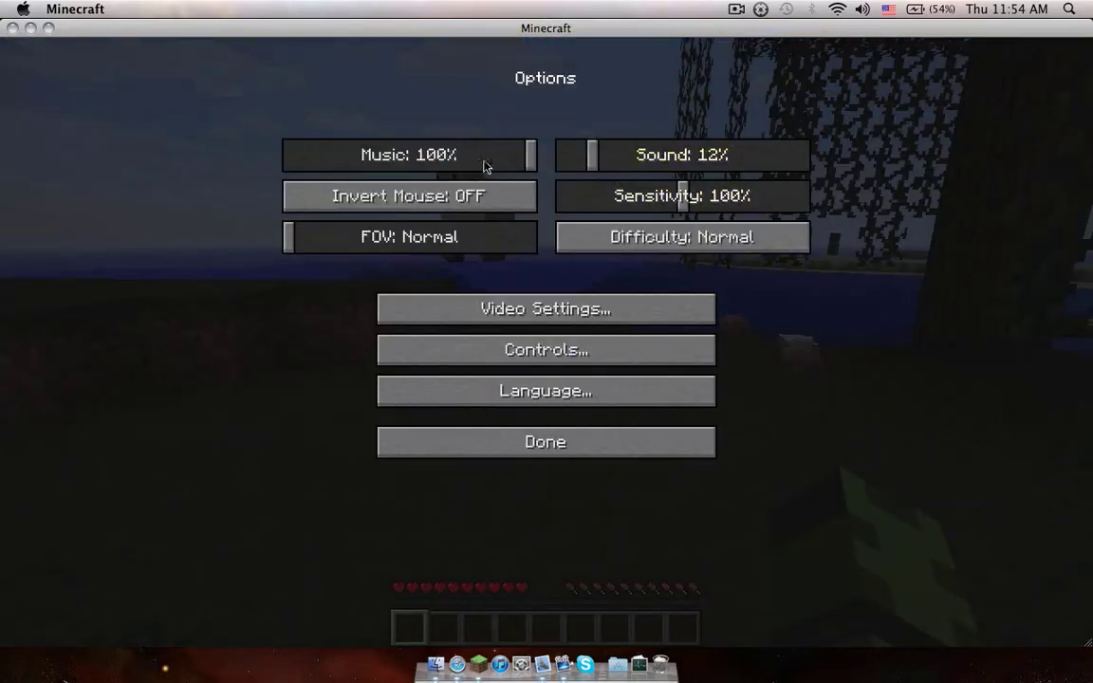
click(502, 442)
click(503, 228)
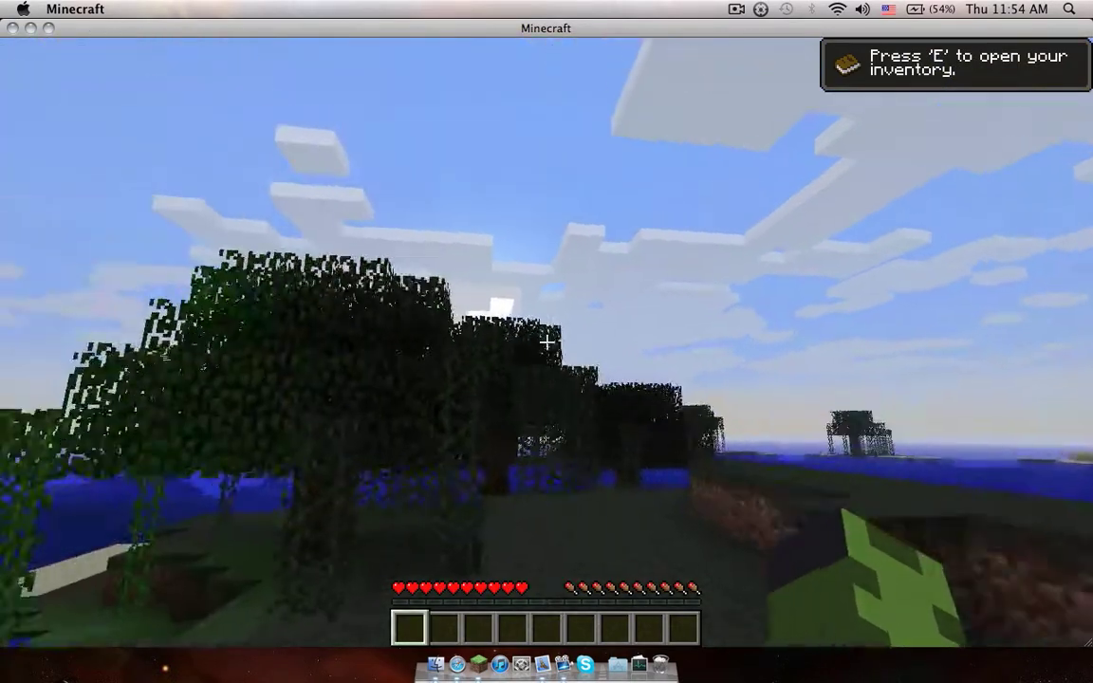
Switch creative mode on through TooManyItems, try flying up and down, and switch creative mode off again
key(e)
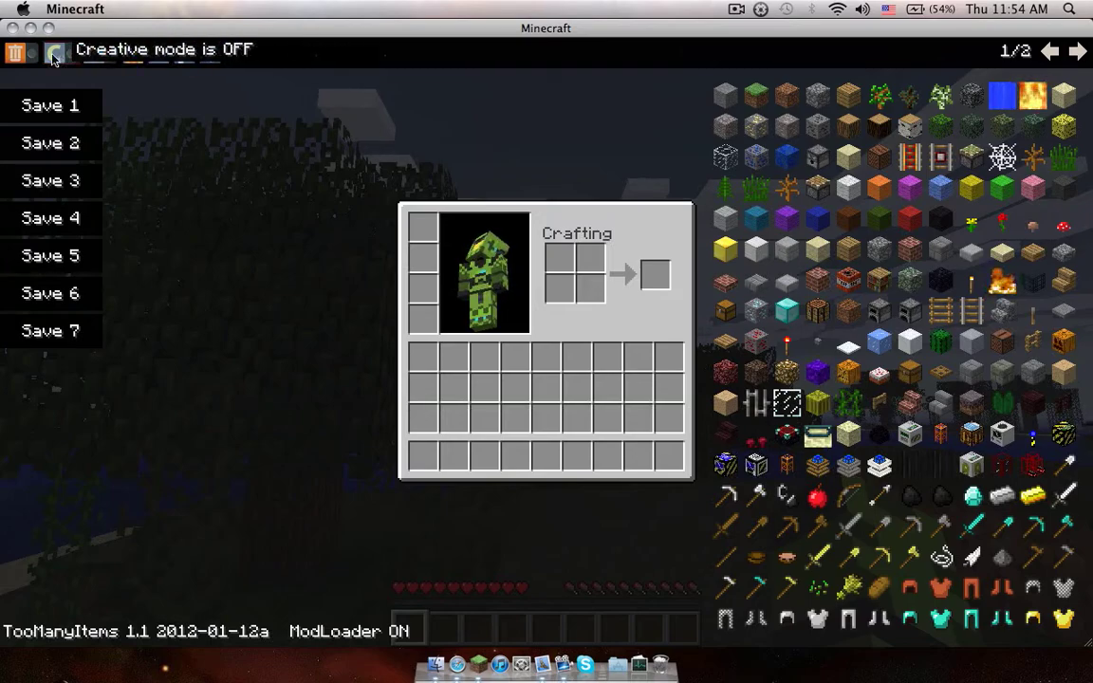
click(53, 57)
key(e)
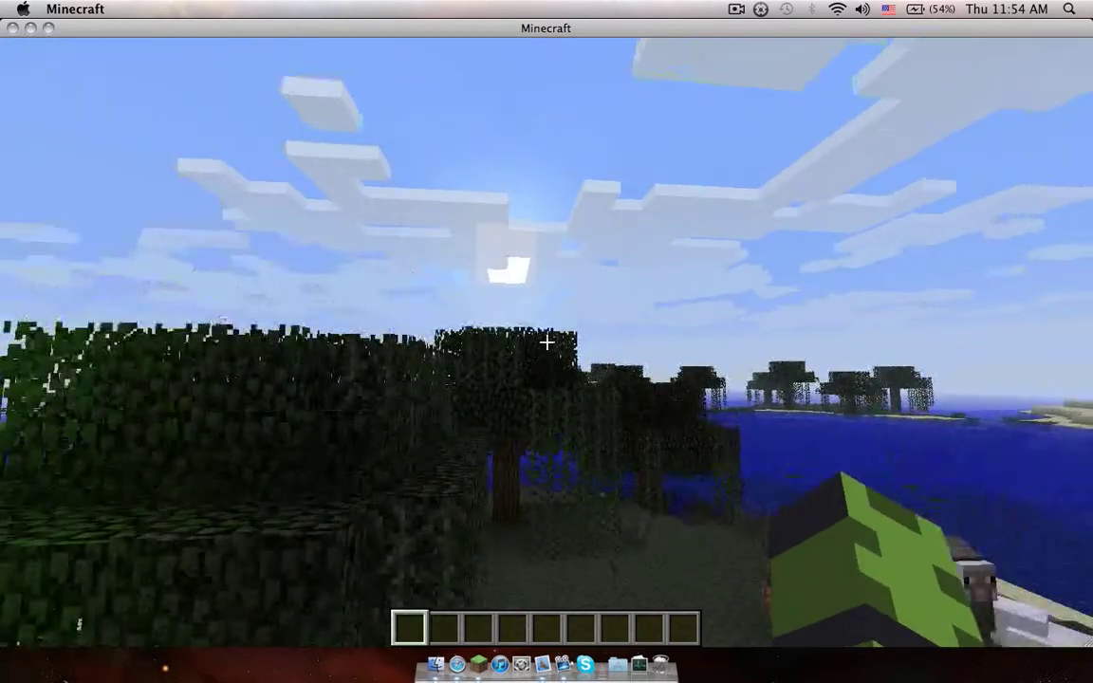
key(space)
key(shift)
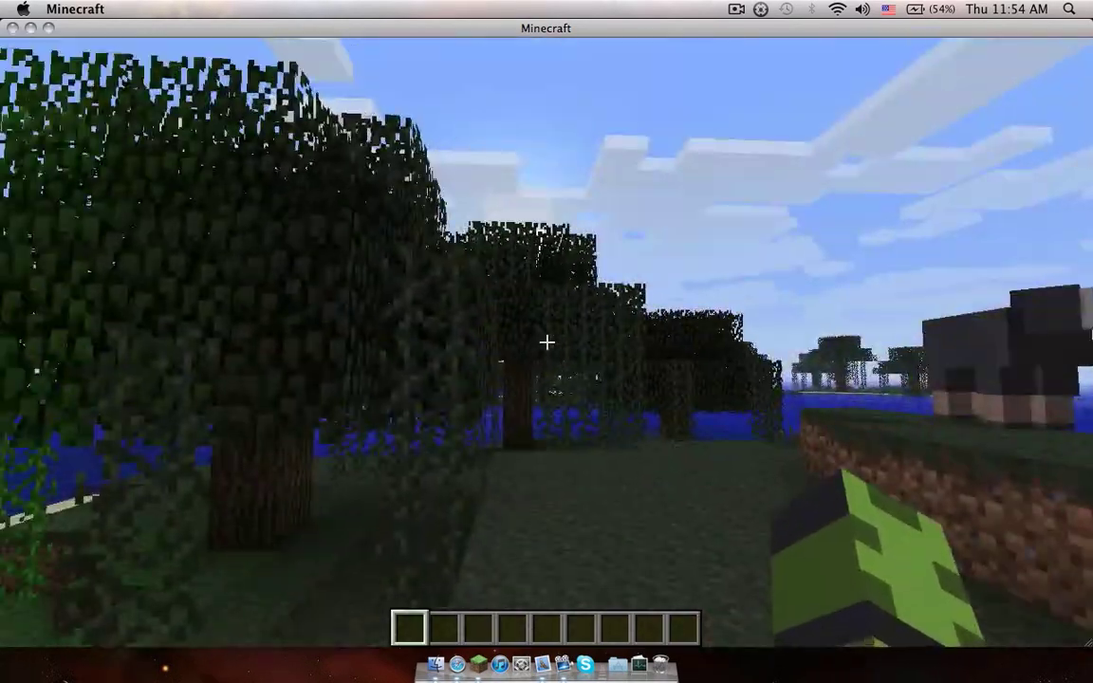
key(e)
click(54, 54)
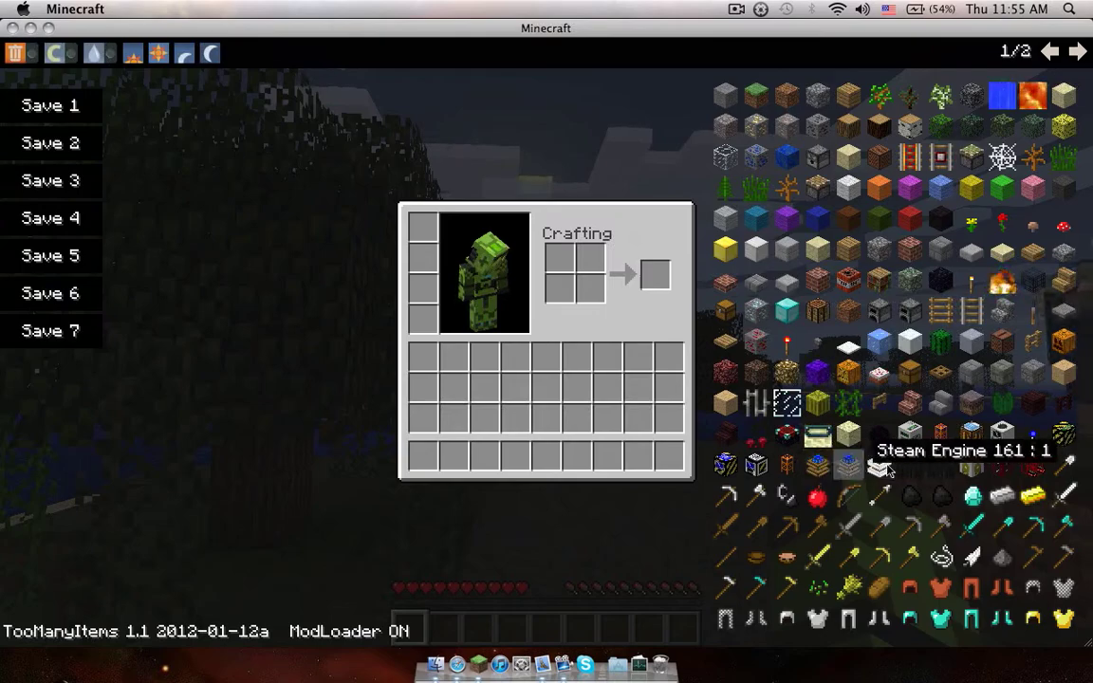
Take a stack of 64 Automatic Crafting Tables, then place one on the ground and check its crafting grid
click(818, 435)
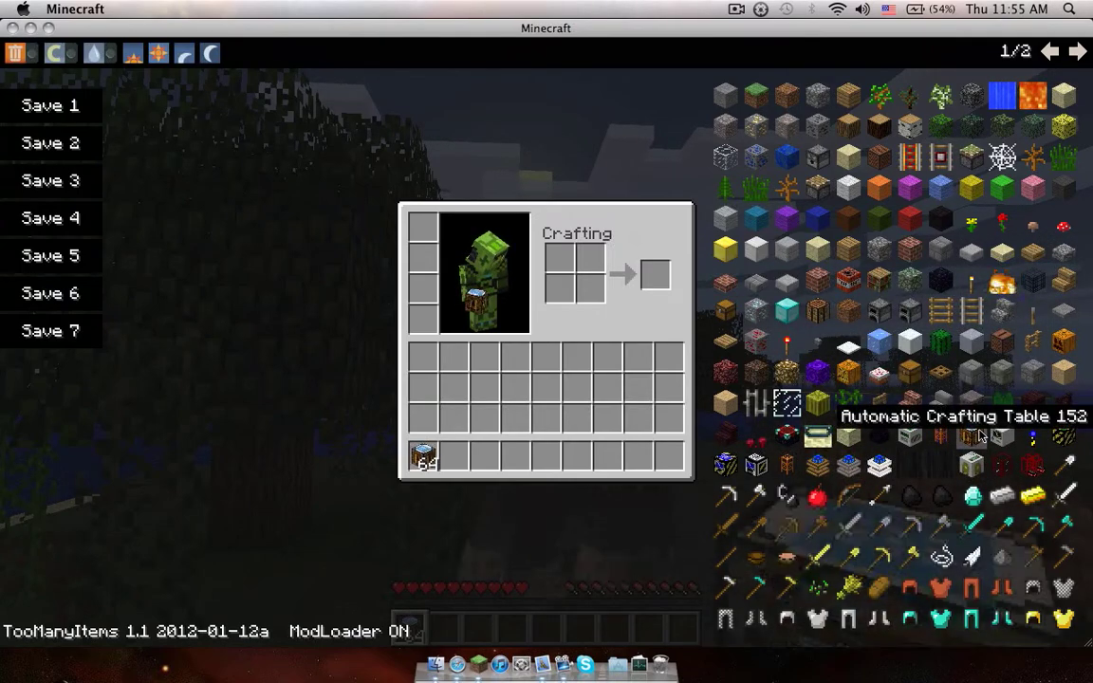
key(e)
right_click(547, 341)
key(e)
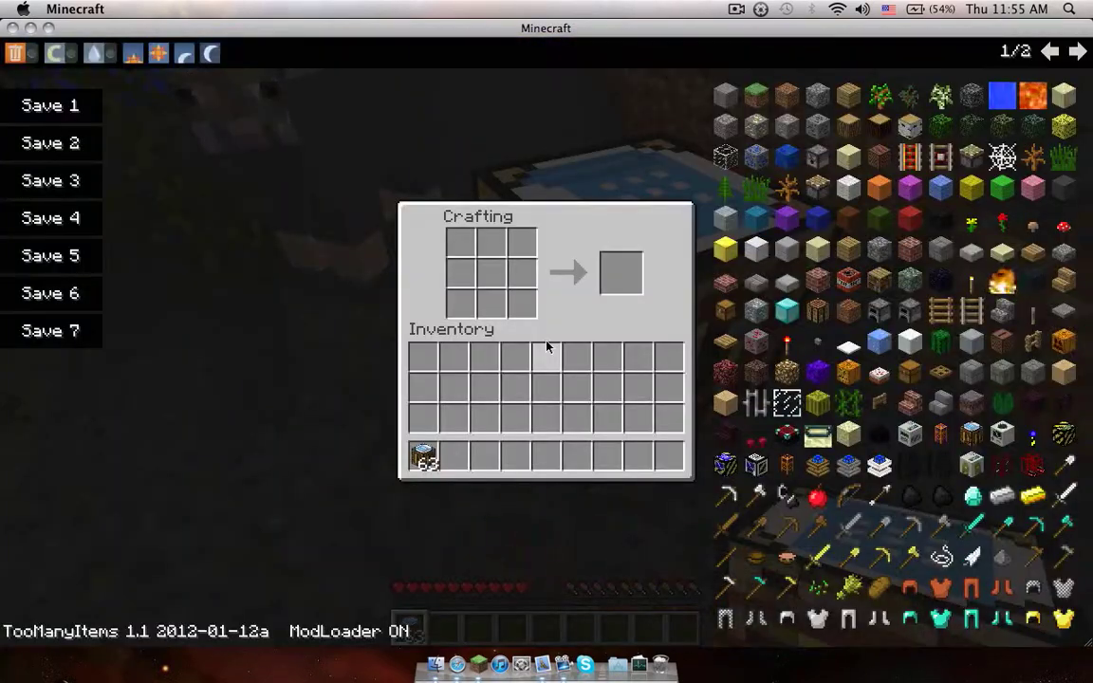
key(e)
Take a stack of 64 Recipe Books from the second page of the TooManyItems item list
key(e)
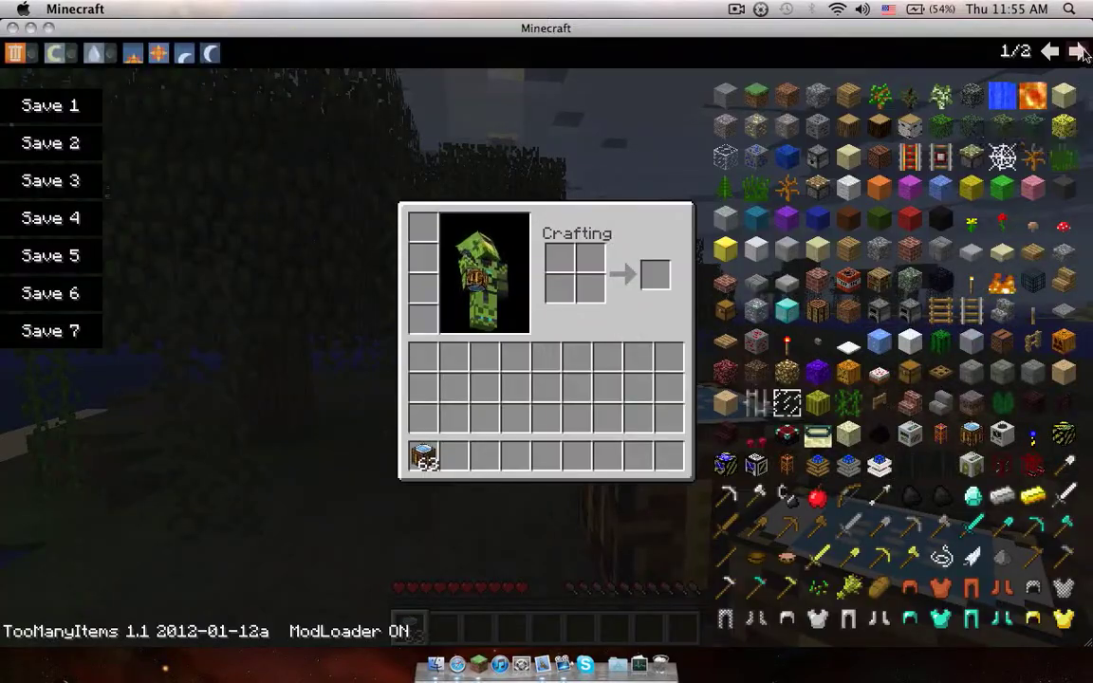
click(1079, 51)
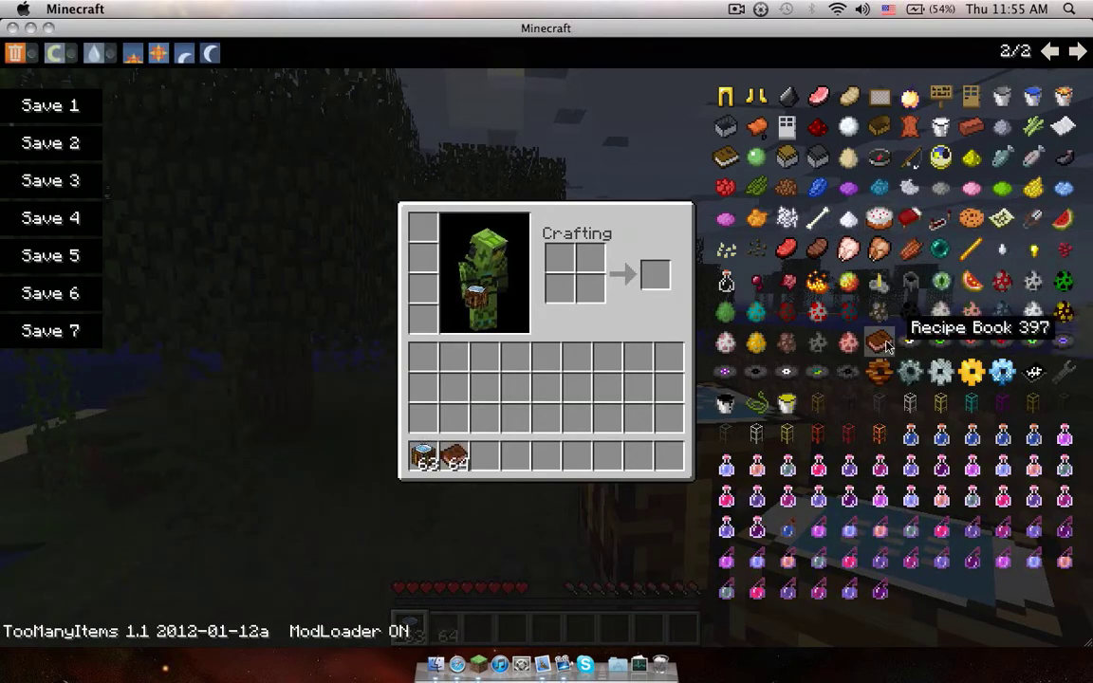
key(e)
Open the Recipe Book and examine its crafting recipes through to the last page, including the BuildCraft gears, engines and machines
key(2)
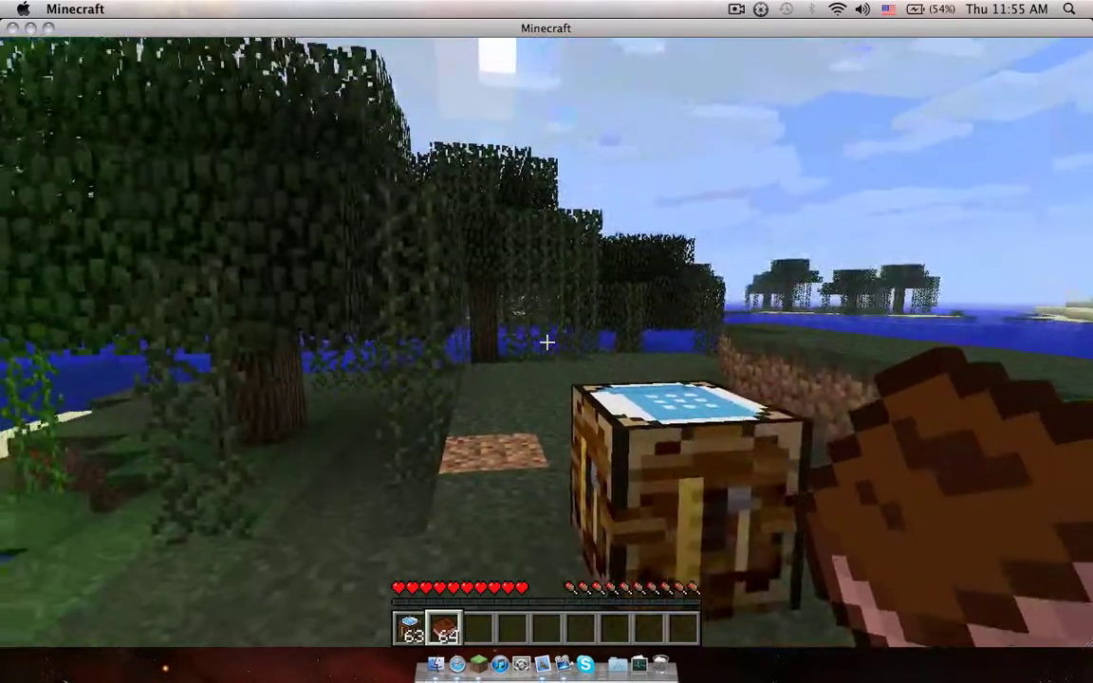
right_click(546, 342)
scroll(547, 343, down, 10)
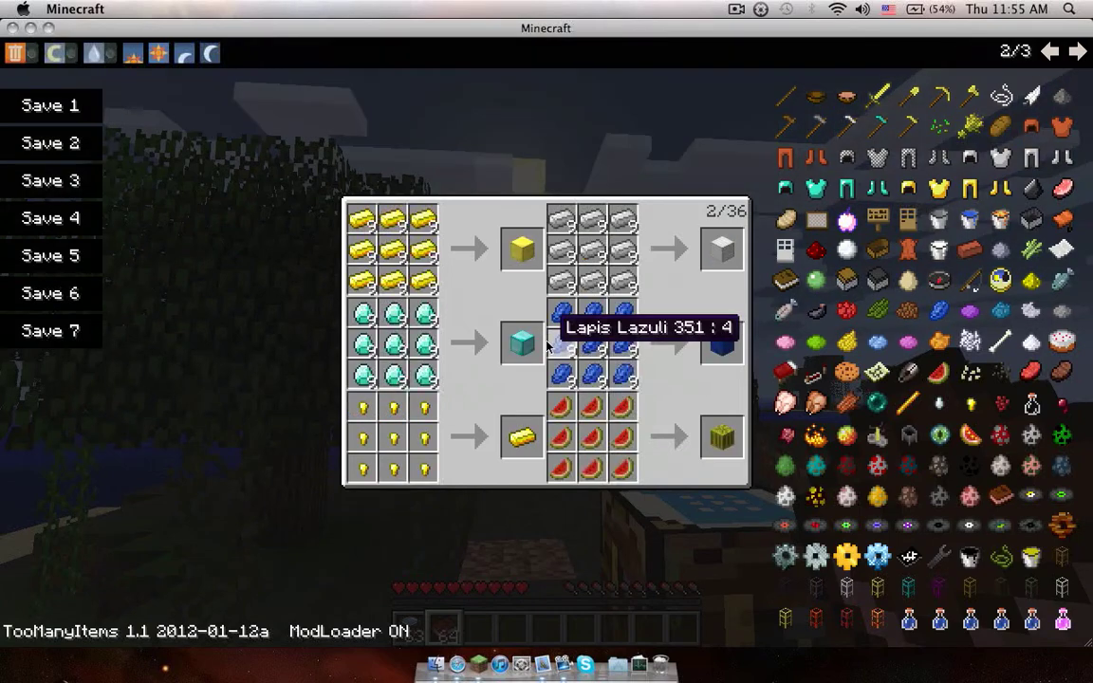
scroll(547, 343, down, 6)
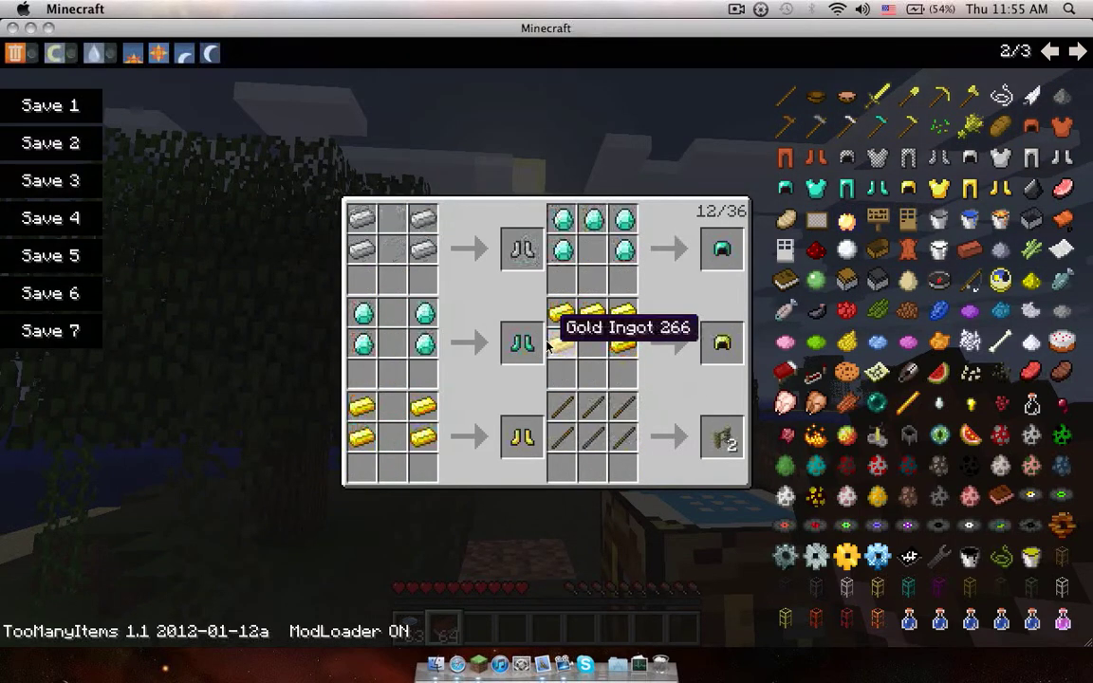
scroll(546, 342, down, 10)
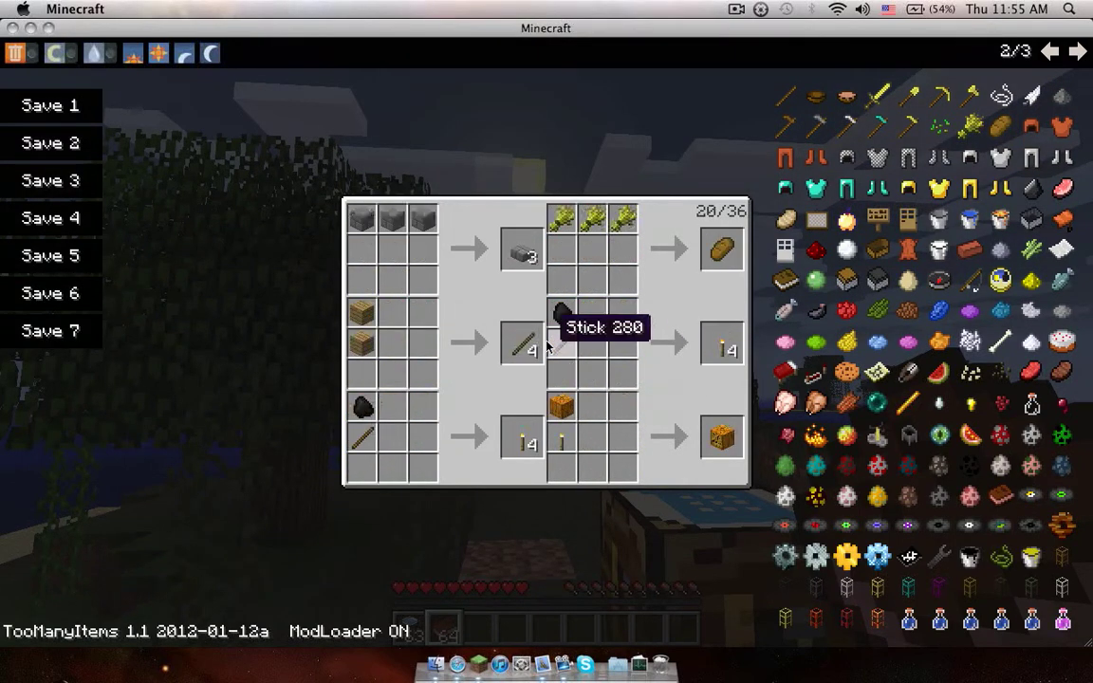
scroll(547, 342, down, 5)
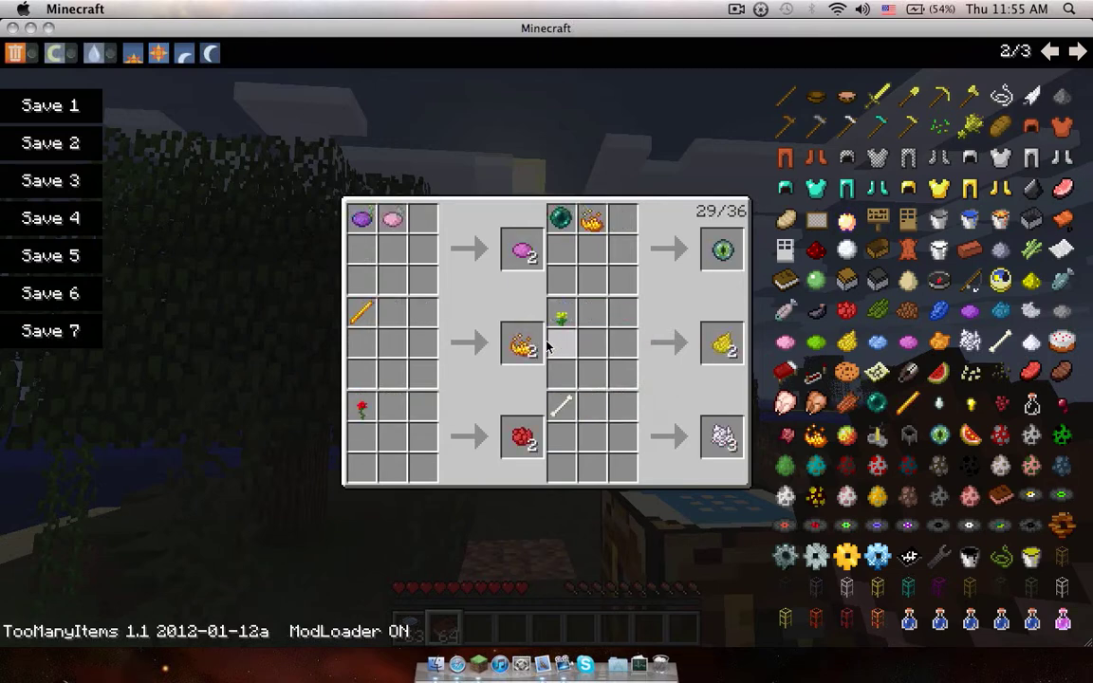
scroll(547, 342, up, 2)
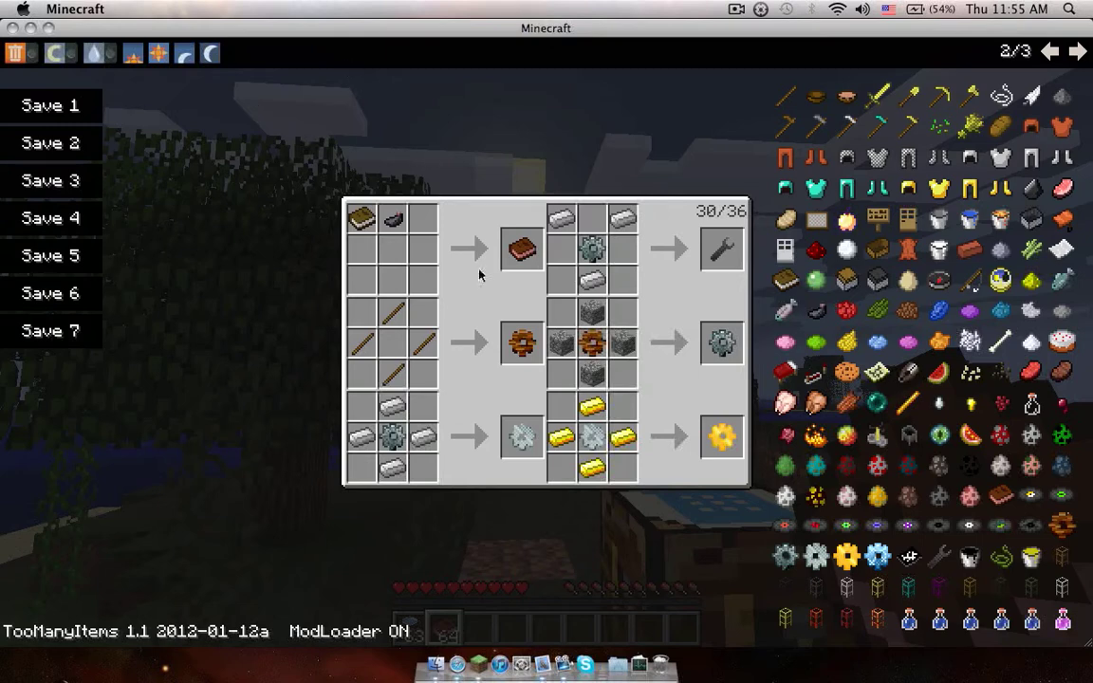
scroll(517, 206, down, 2)
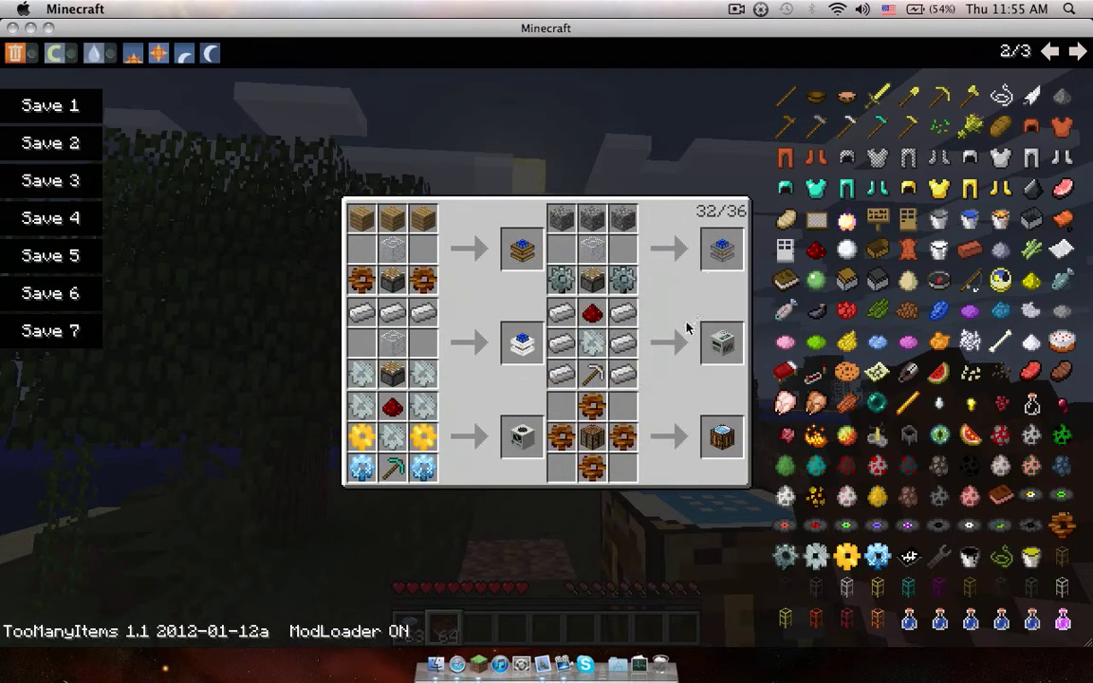
scroll(576, 257, down, 1)
scroll(595, 263, down, 5)
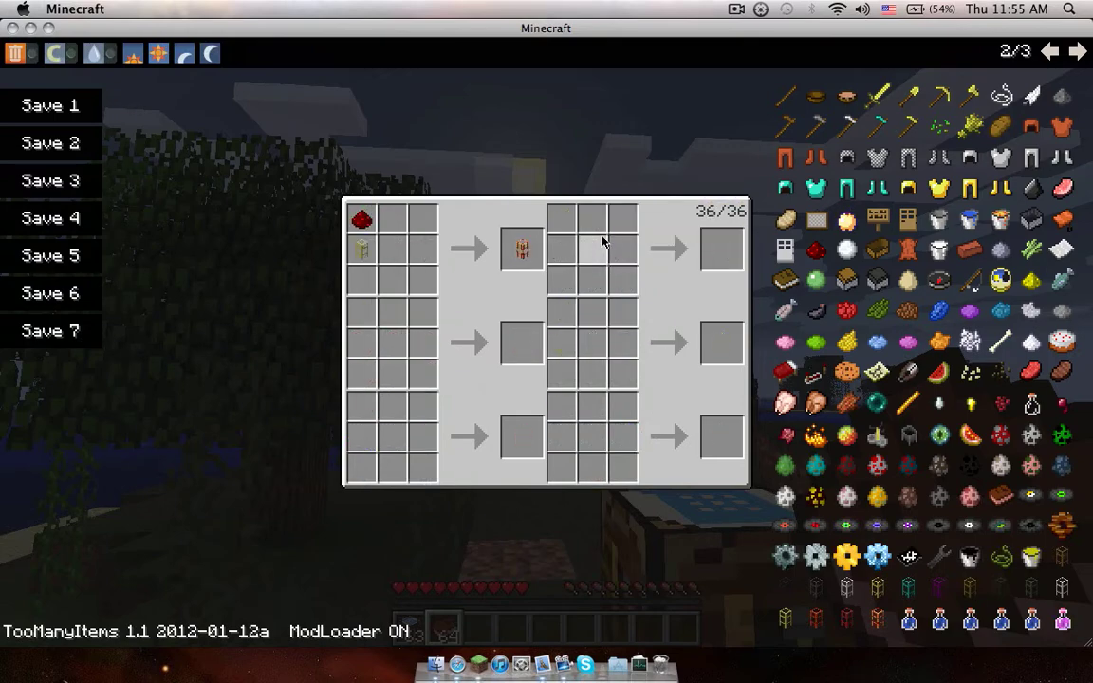
scroll(598, 242, down, 1)
scroll(567, 51, up, 2)
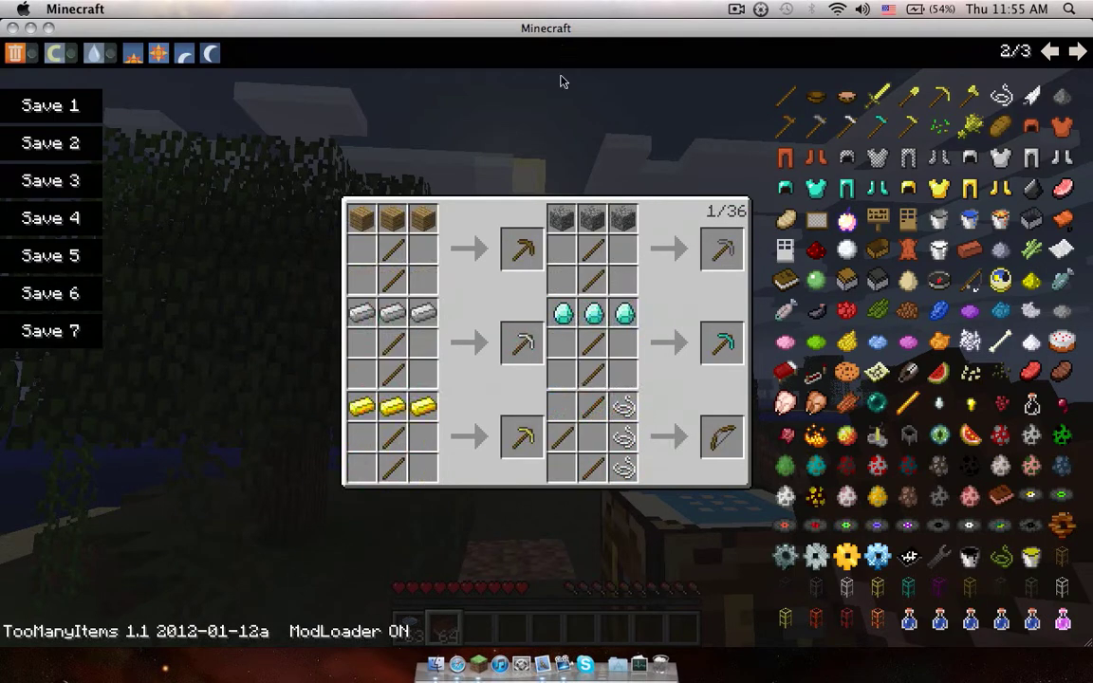
key(Escape)
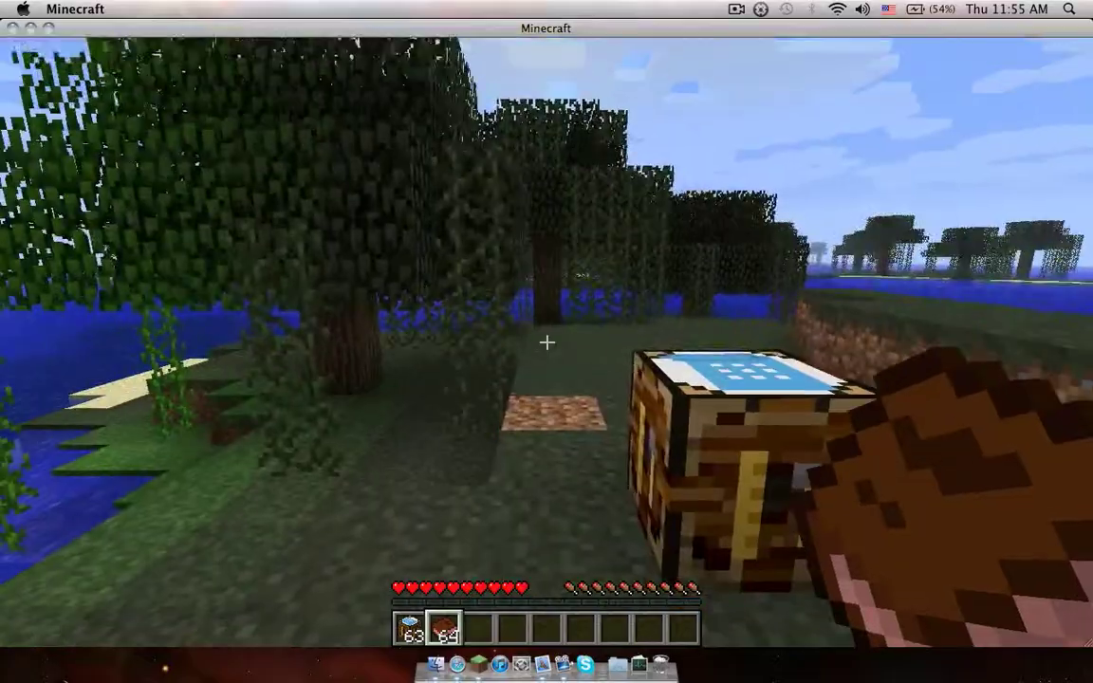
key(w)
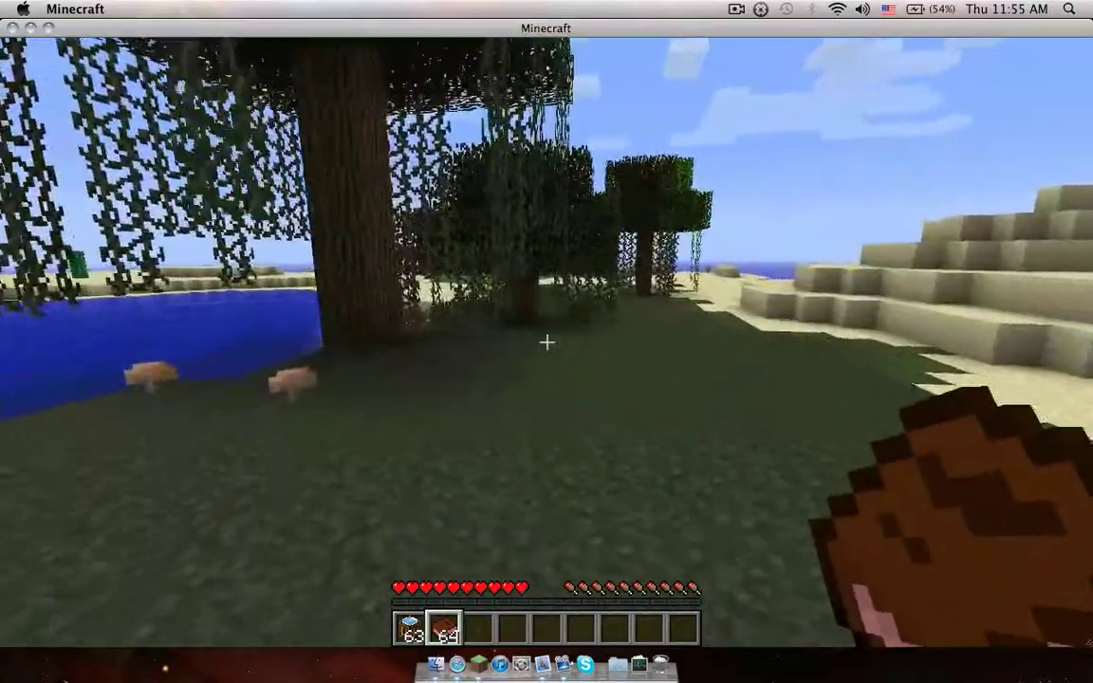
key(w)
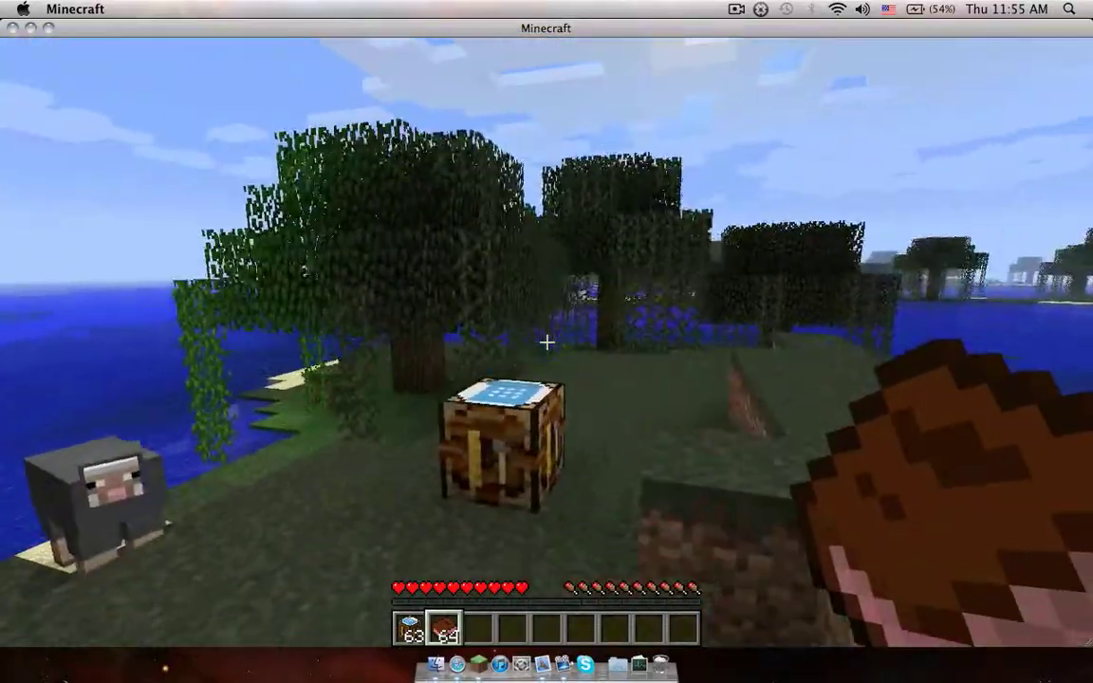
key(space)
key(w)
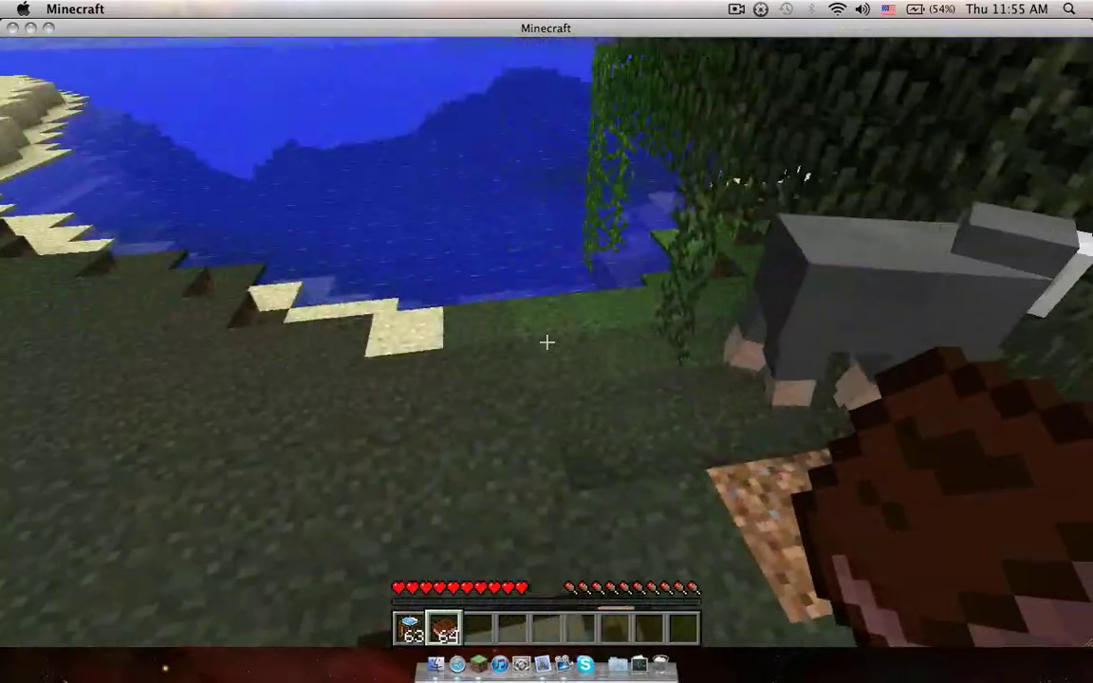
key(w)
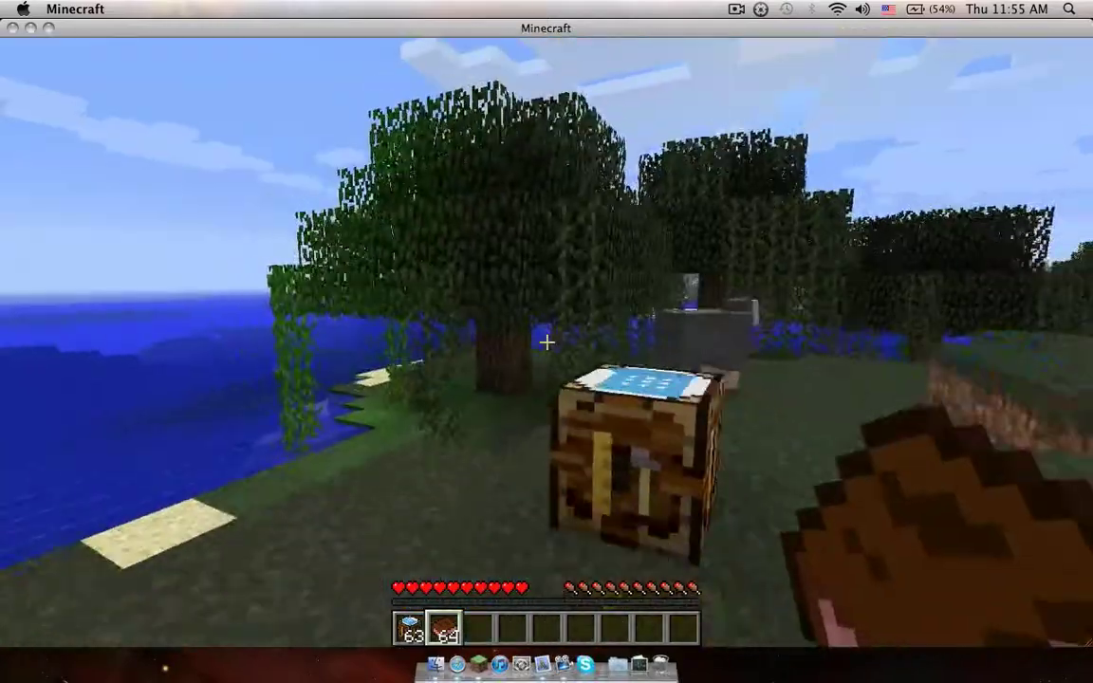
key(space)
key(w)
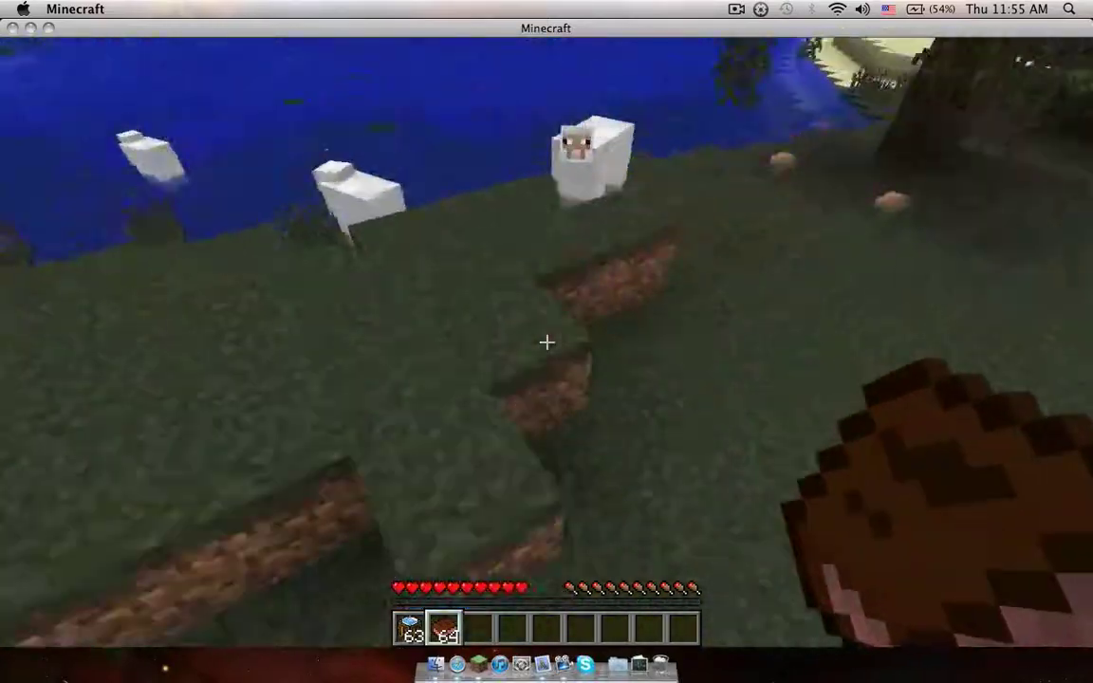
key(w)
key(space)
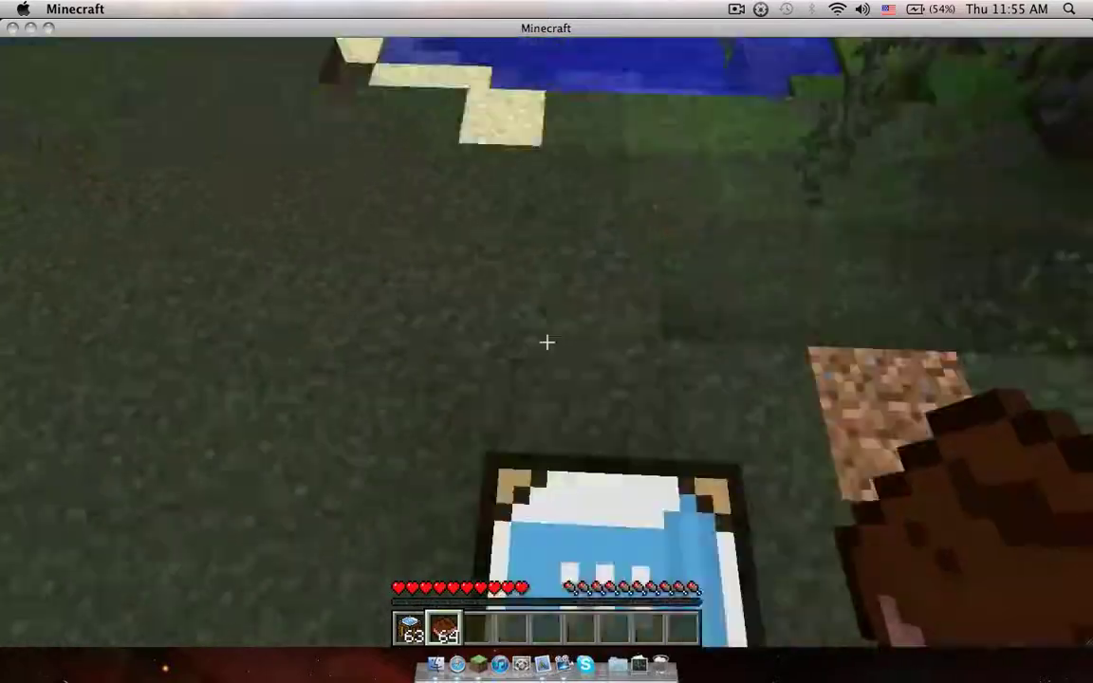
key(w)
key(space)
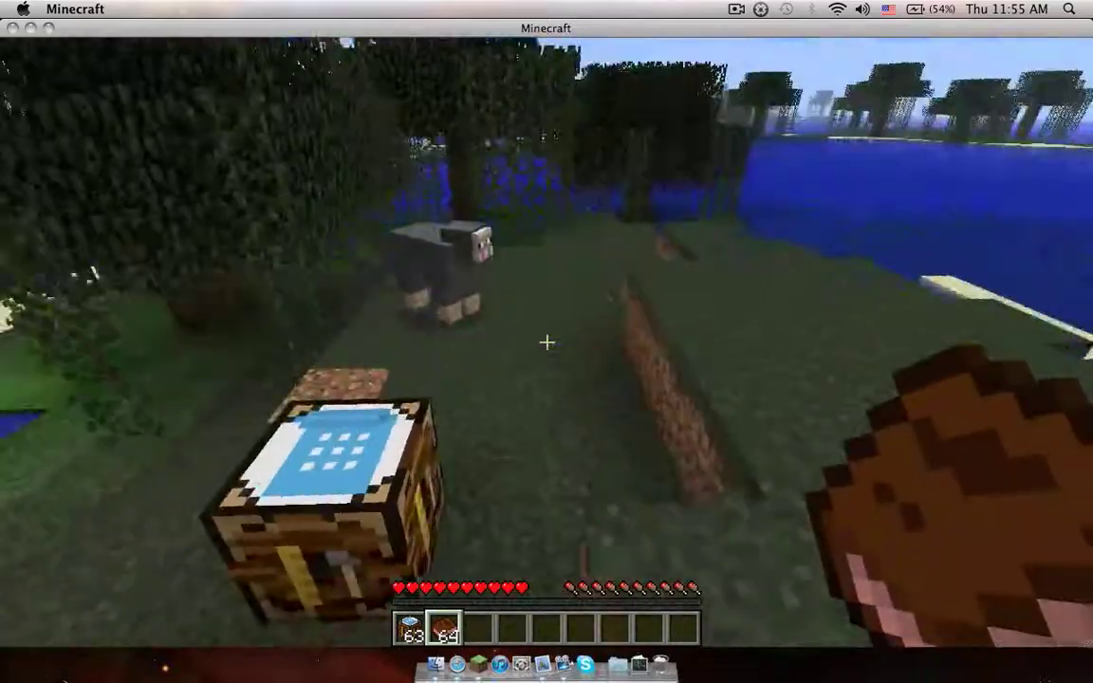
key(s)
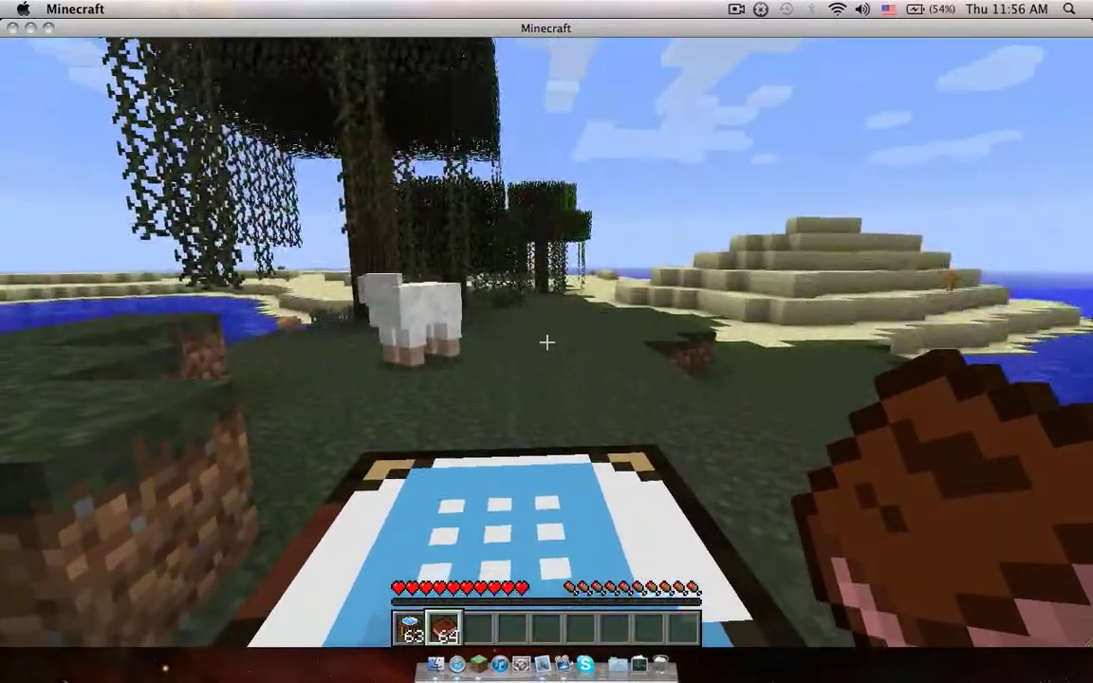
Pause the game by opening the game menu
key(Escape)
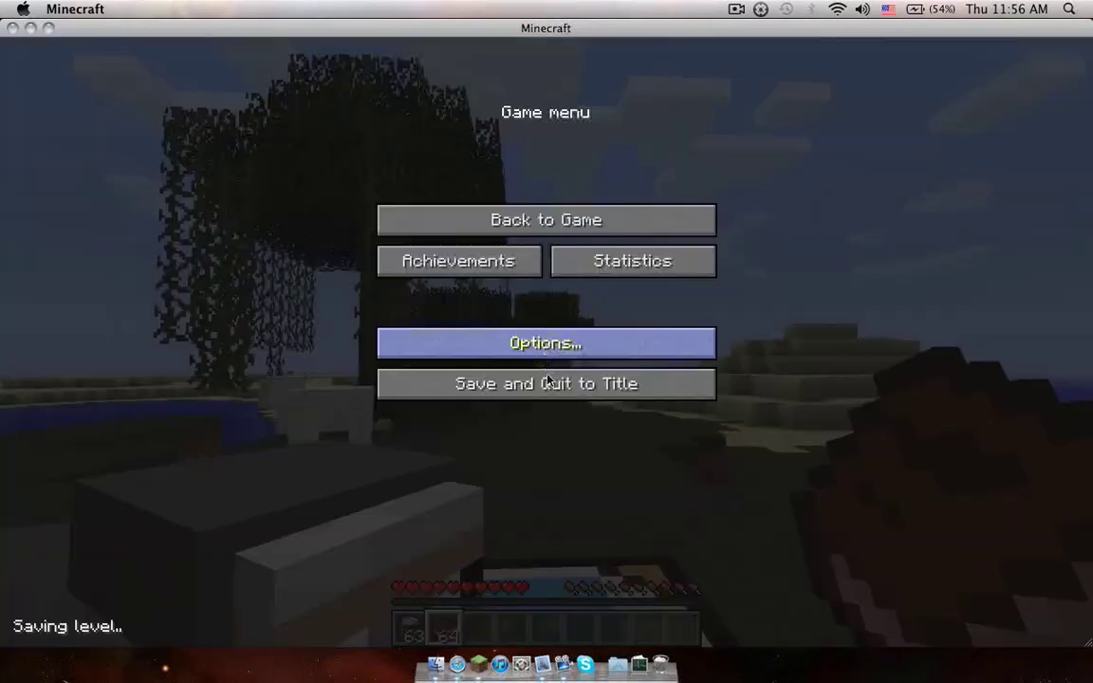